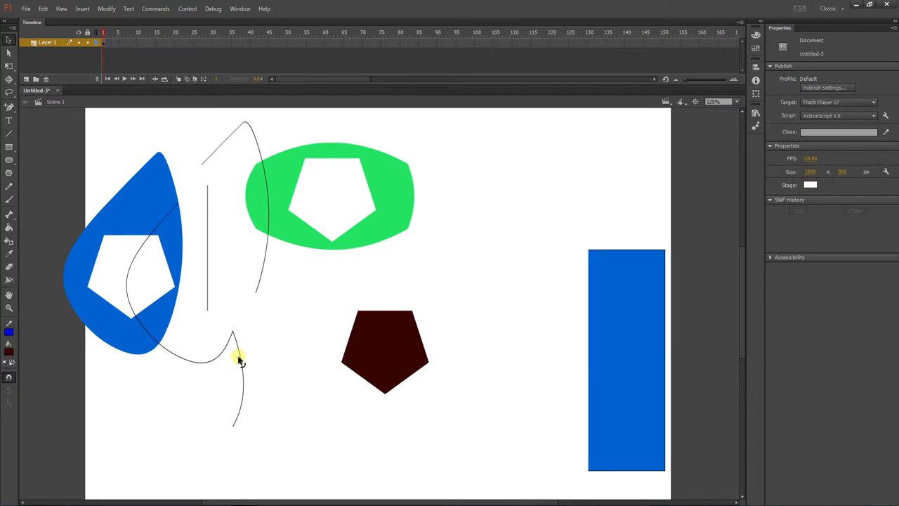
# Delete all lines and shapes on the stage except the blue rectangle
pyautogui.click(242, 363)
pyautogui.moveTo(242, 364); pyautogui.dragTo(253, 336)
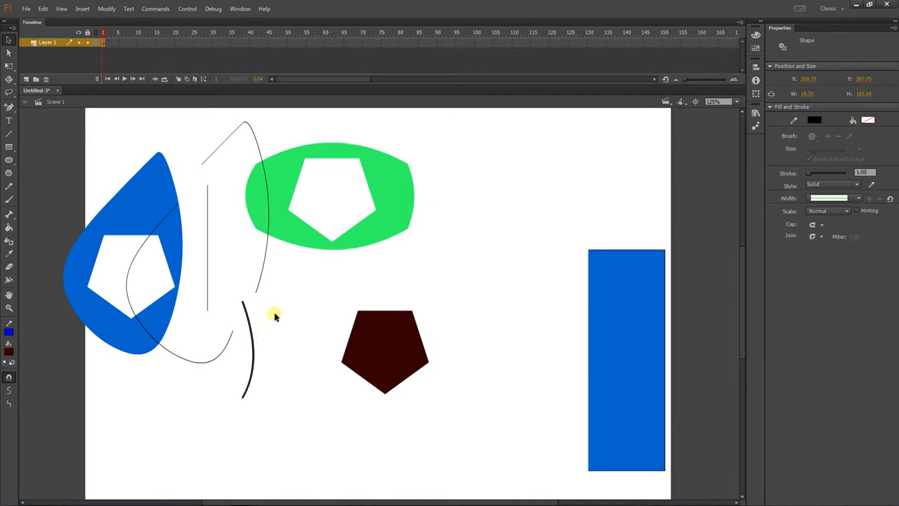
pyautogui.click(224, 351)
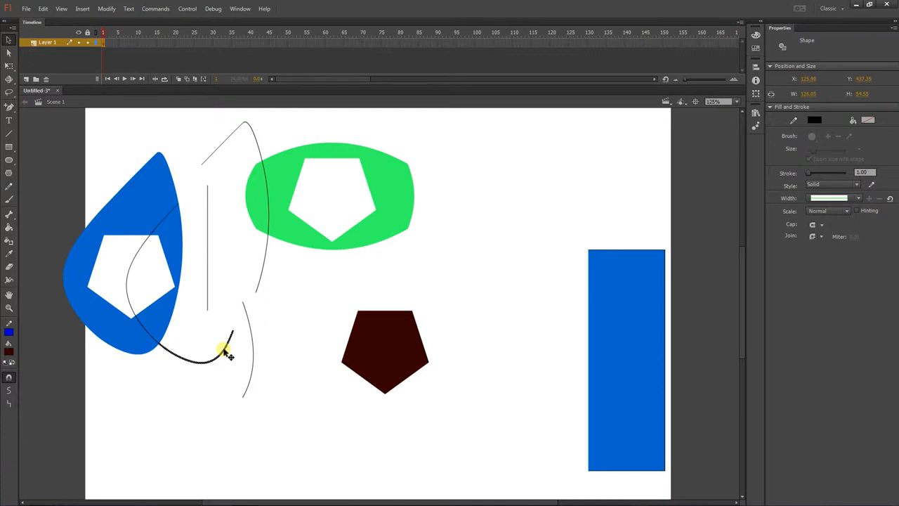
pyautogui.moveTo(31, 121)
pyautogui.mouseDown()
pyautogui.moveTo(72, 177)
pyautogui.moveTo(328, 381)
pyautogui.moveTo(480, 447)
pyautogui.mouseUp()
pyautogui.press('Delete')
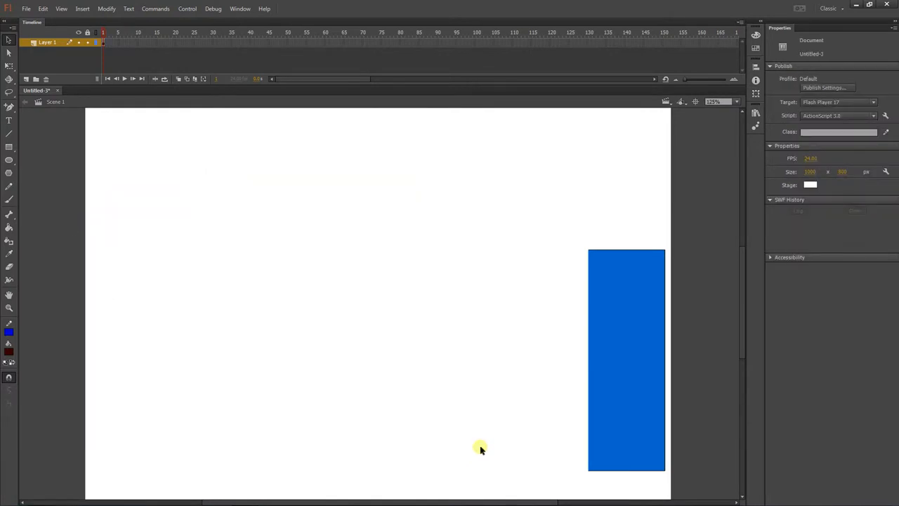
# Move the blue rectangle's fill to the upper middle of the stage and delete its leftover outline
pyautogui.click(611, 376)
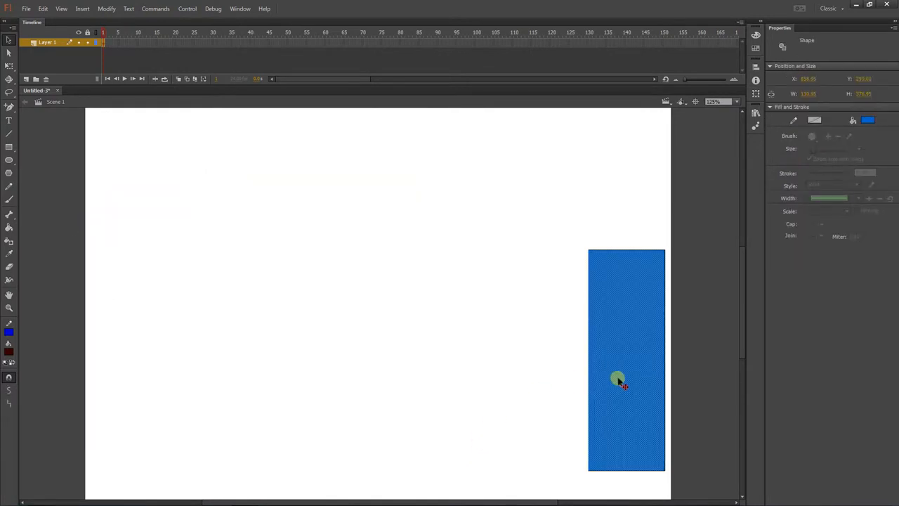
pyautogui.moveTo(622, 349)
pyautogui.mouseDown()
pyautogui.moveTo(295, 280)
pyautogui.moveTo(284, 267)
pyautogui.mouseUp()
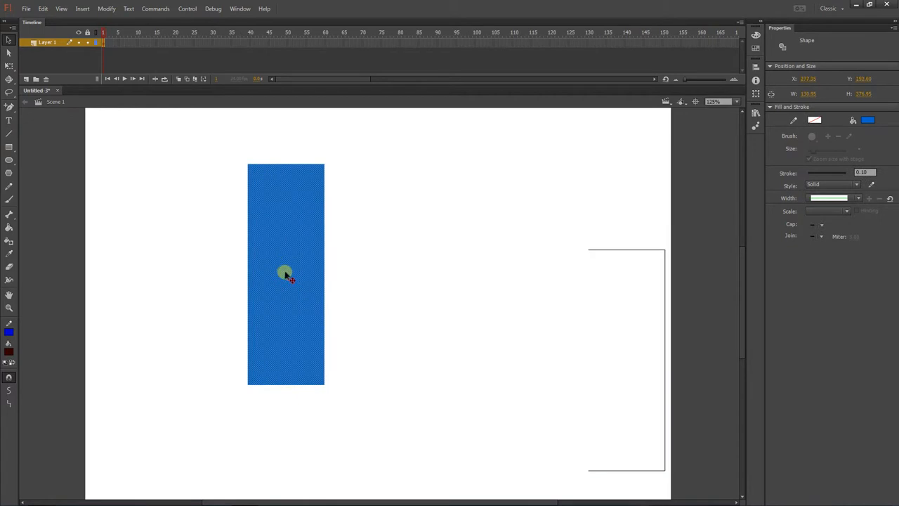
pyautogui.doubleClick(612, 251)
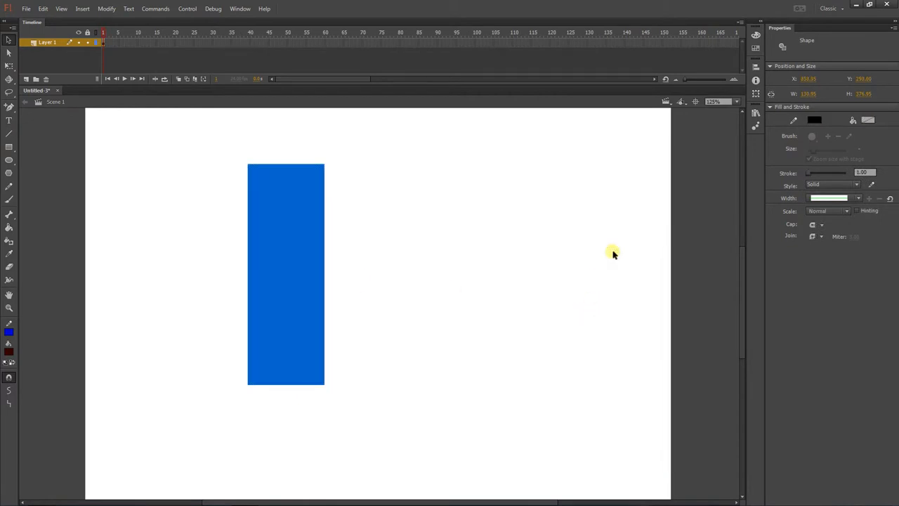
pyautogui.press('Delete')
pyautogui.click(318, 224)
pyautogui.moveTo(271, 242); pyautogui.dragTo(350, 235)
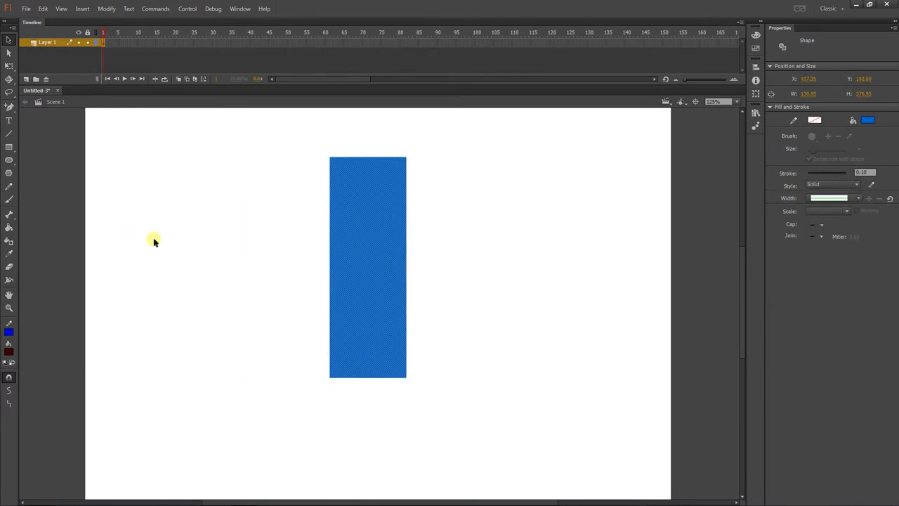
pyautogui.click(9, 146)
pyautogui.click(10, 160)
pyautogui.click(10, 172)
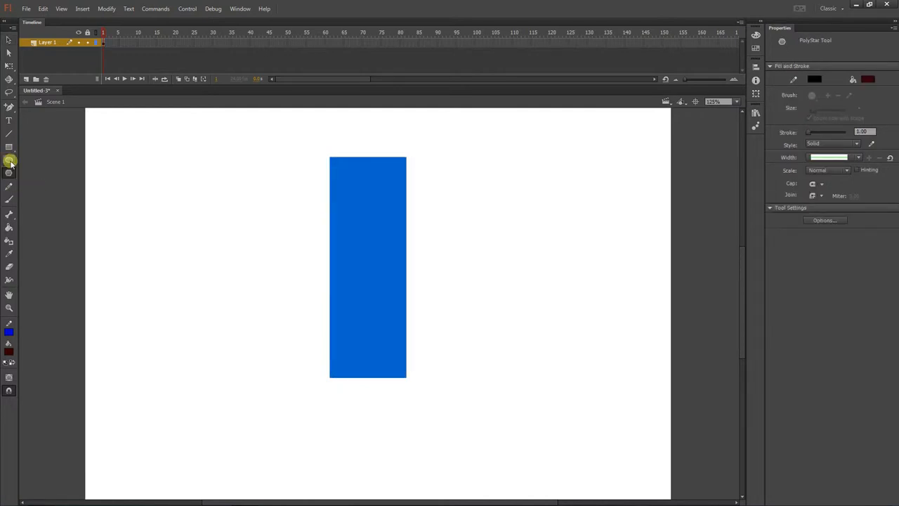
pyautogui.click(9, 147)
pyautogui.click(9, 160)
# Draw a dark maroon five-sided polygon with the PolyStar tool in the upper-left area of the stage
pyautogui.click(9, 172)
pyautogui.click(832, 220)
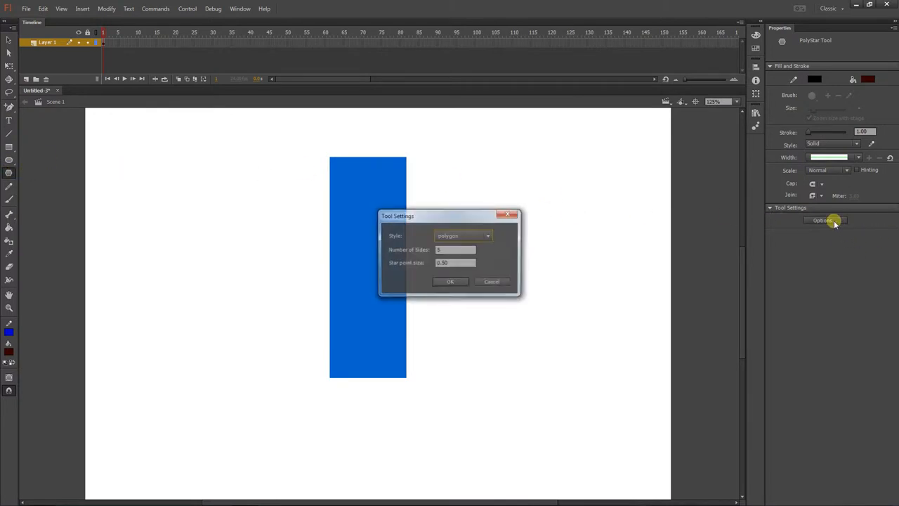
pyautogui.click(453, 235)
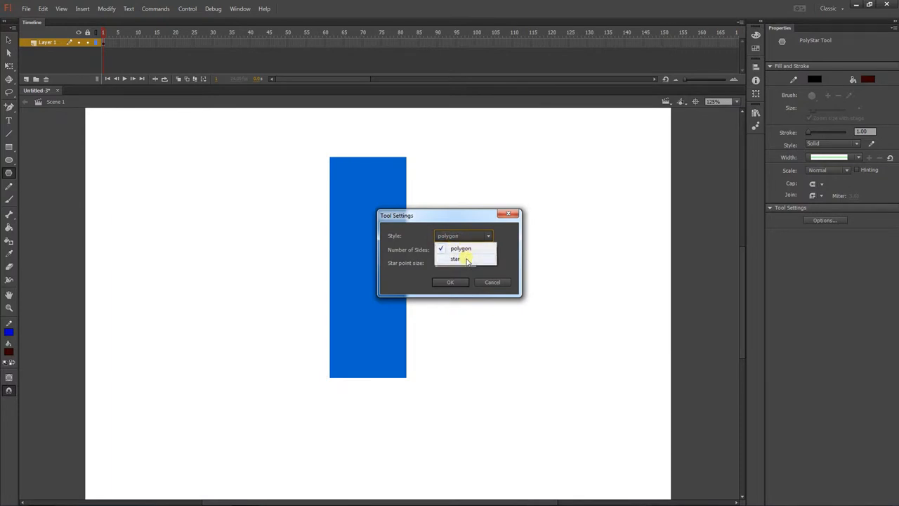
pyautogui.click(469, 255)
pyautogui.click(451, 281)
pyautogui.moveTo(124, 178); pyautogui.dragTo(162, 213)
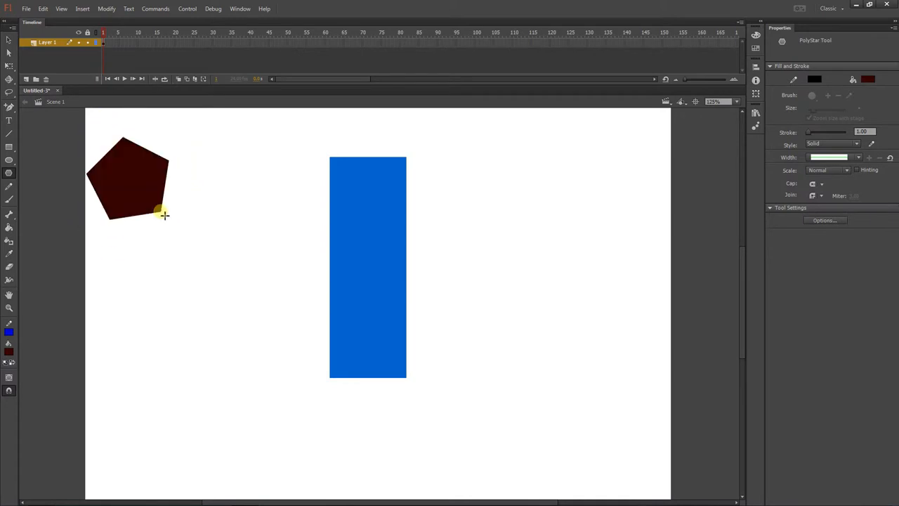
# Set the PolyStar style to star, draw a five-pointed star to the right of the blue rectangle, and undo both new shapes
pyautogui.click(833, 222)
pyautogui.click(452, 239)
pyautogui.click(455, 260)
pyautogui.click(451, 282)
pyautogui.moveTo(501, 210); pyautogui.dragTo(576, 251)
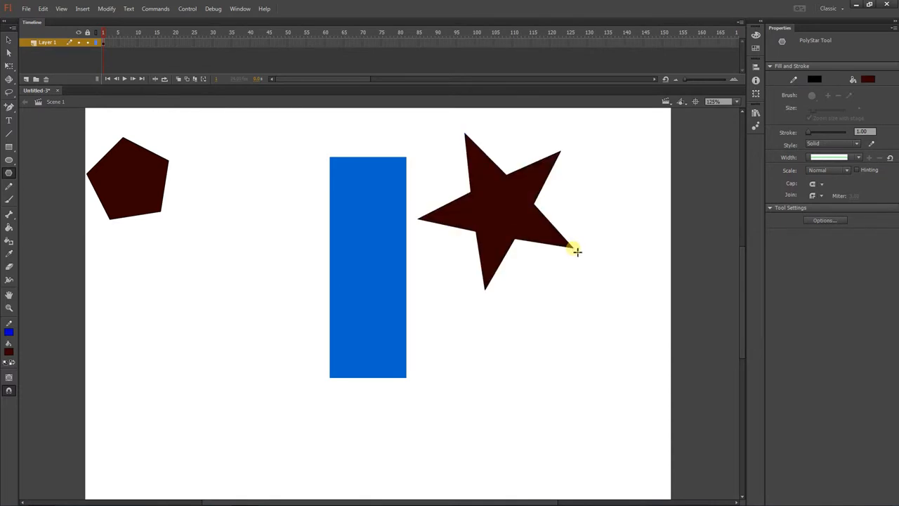
pyautogui.hotkey('ctrl', 'z')
pyautogui.hotkey('ctrl', 'z')
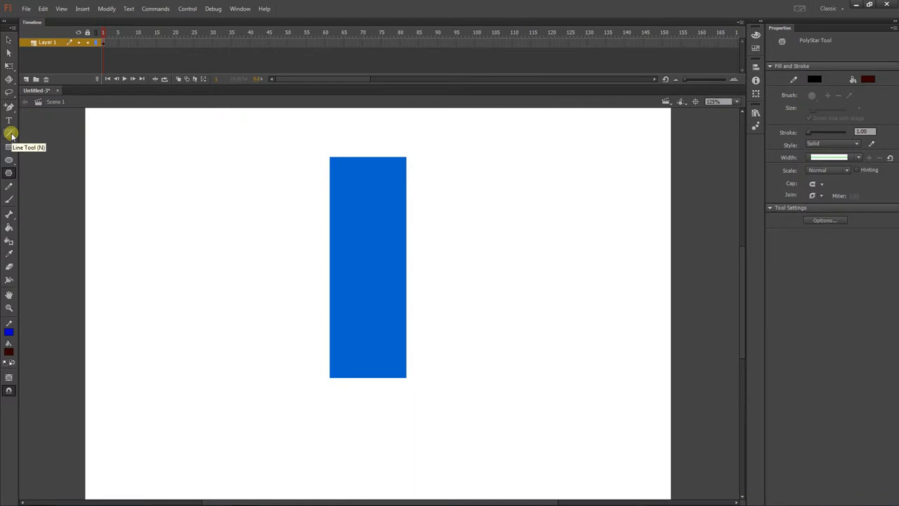
# Paint two horizontal and one vertical test strokes with the Brush tool around the rectangle and undo them all
pyautogui.click(7, 199)
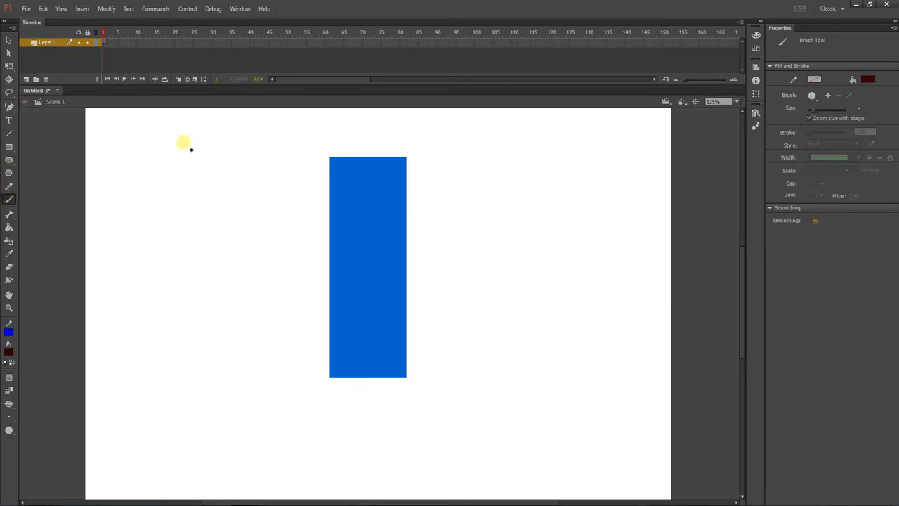
pyautogui.moveTo(154, 135); pyautogui.dragTo(396, 135)
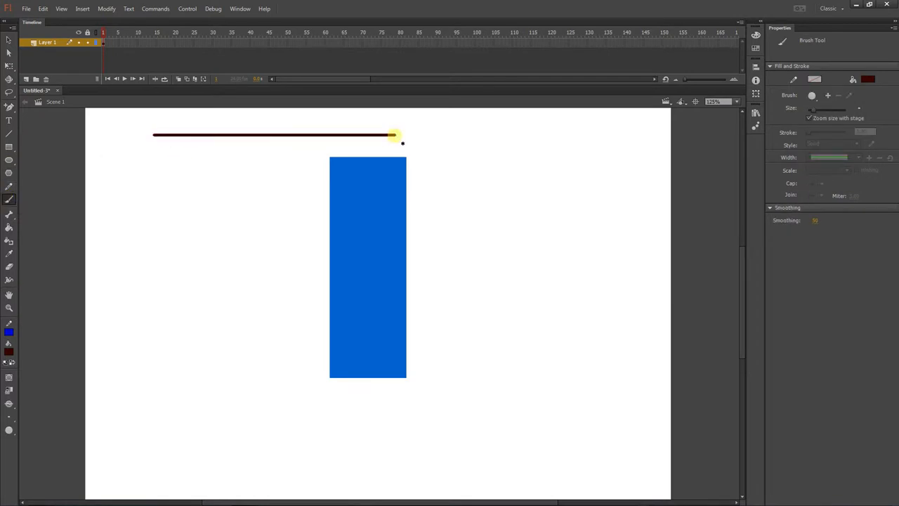
pyautogui.moveTo(176, 237)
pyautogui.mouseDown()
pyautogui.moveTo(204, 310)
pyautogui.moveTo(176, 355)
pyautogui.mouseUp()
pyautogui.moveTo(150, 201); pyautogui.dragTo(221, 201)
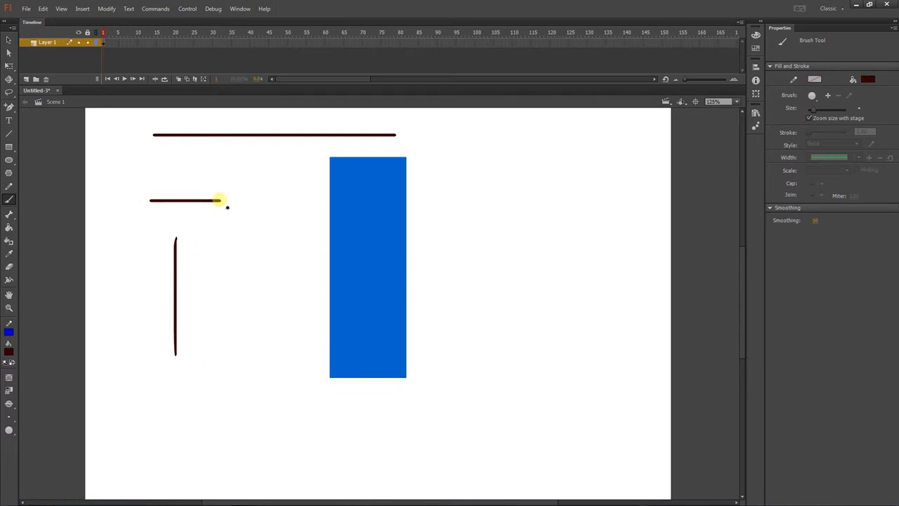
pyautogui.hotkey('ctrl', 'z')
pyautogui.hotkey('ctrl', 'z')
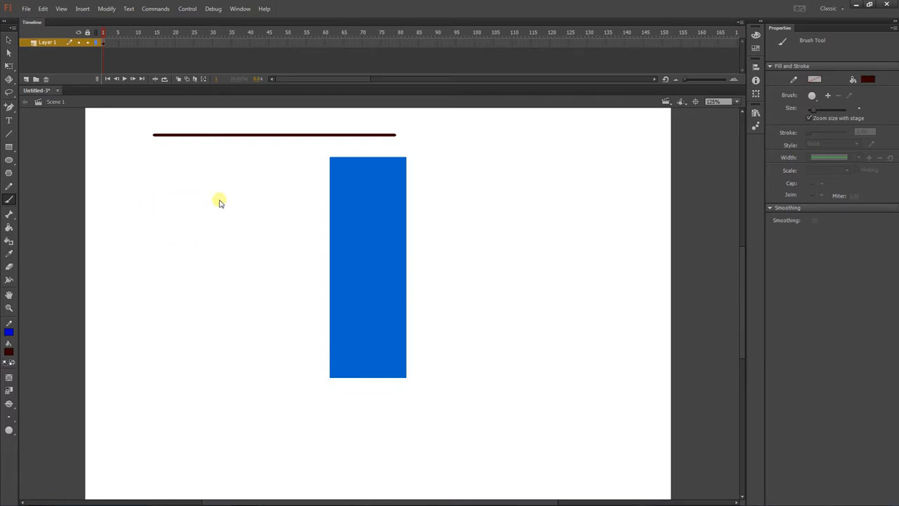
pyautogui.hotkey('ctrl', 'z')
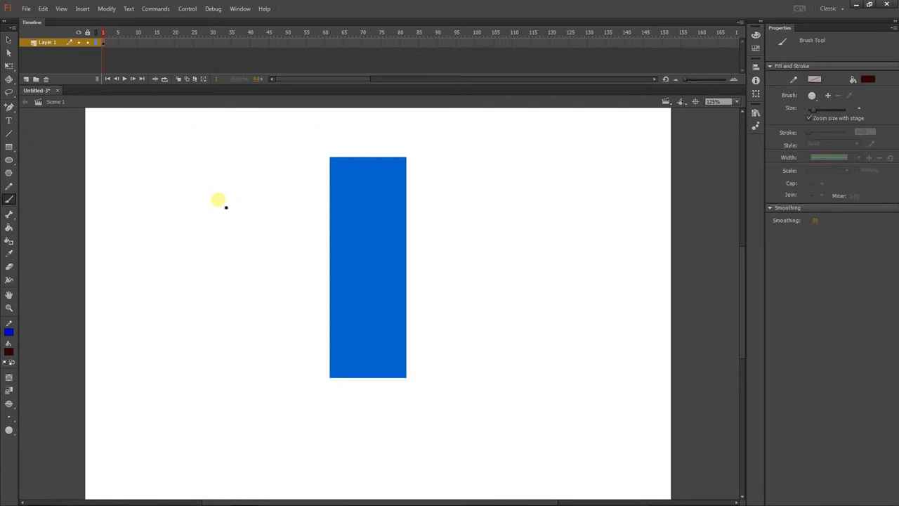
# Draw a black freehand squiggle with the Pencil tool left of the rectangle and blue squiggles on both sides of it
pyautogui.click(10, 186)
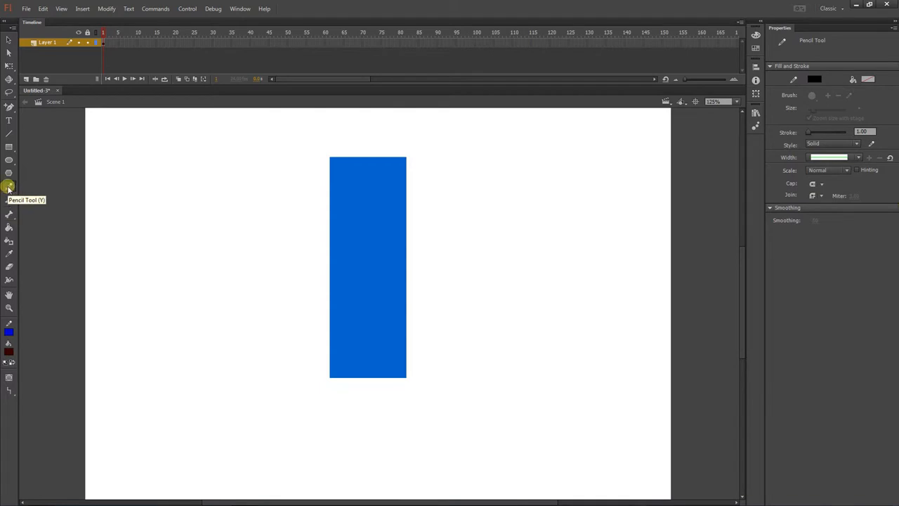
pyautogui.moveTo(137, 167)
pyautogui.mouseDown()
pyautogui.moveTo(180, 316)
pyautogui.moveTo(195, 166)
pyautogui.moveTo(216, 275)
pyautogui.mouseUp()
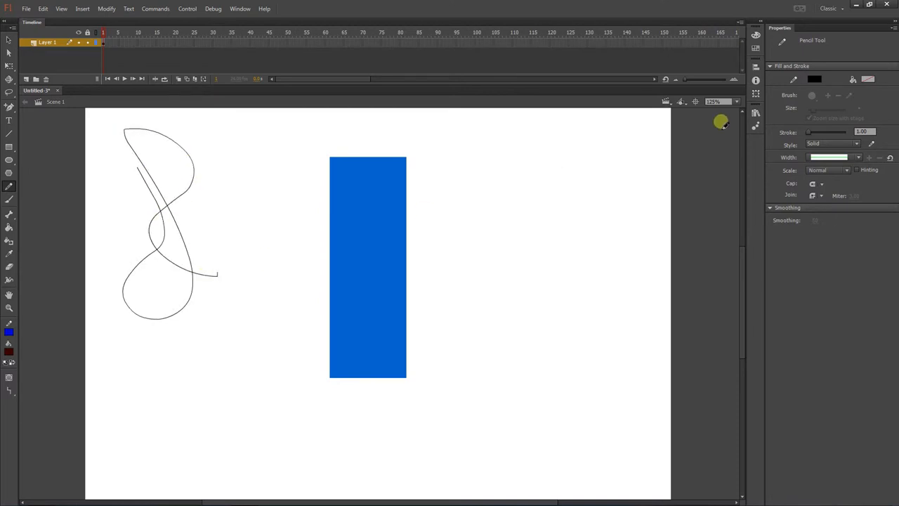
pyautogui.click(813, 79)
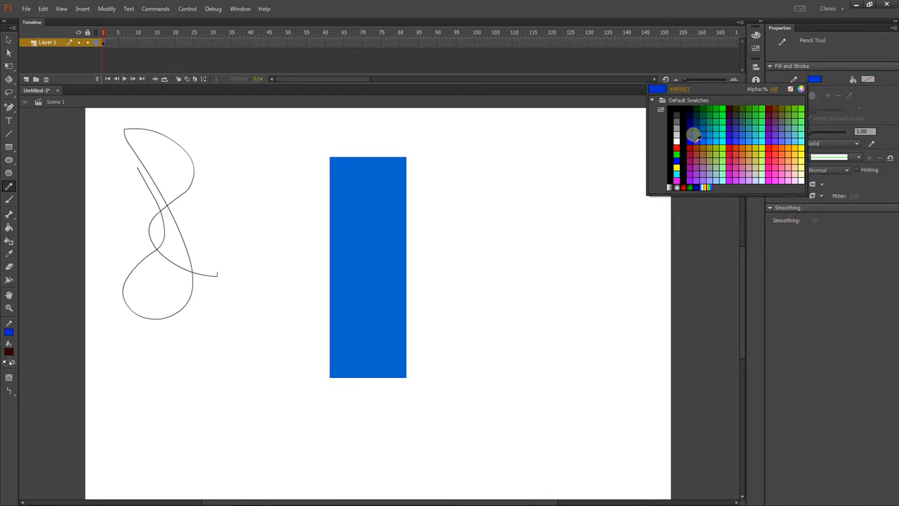
pyautogui.click(693, 141)
pyautogui.moveTo(232, 170)
pyautogui.mouseDown()
pyautogui.moveTo(252, 255)
pyautogui.moveTo(189, 345)
pyautogui.moveTo(215, 344)
pyautogui.mouseUp()
pyautogui.moveTo(255, 246)
pyautogui.mouseDown()
pyautogui.moveTo(225, 184)
pyautogui.moveTo(260, 144)
pyautogui.moveTo(307, 129)
pyautogui.mouseUp()
pyautogui.moveTo(423, 132)
pyautogui.mouseDown()
pyautogui.moveTo(464, 187)
pyautogui.moveTo(550, 267)
pyautogui.moveTo(527, 229)
pyautogui.moveTo(516, 285)
pyautogui.mouseUp()
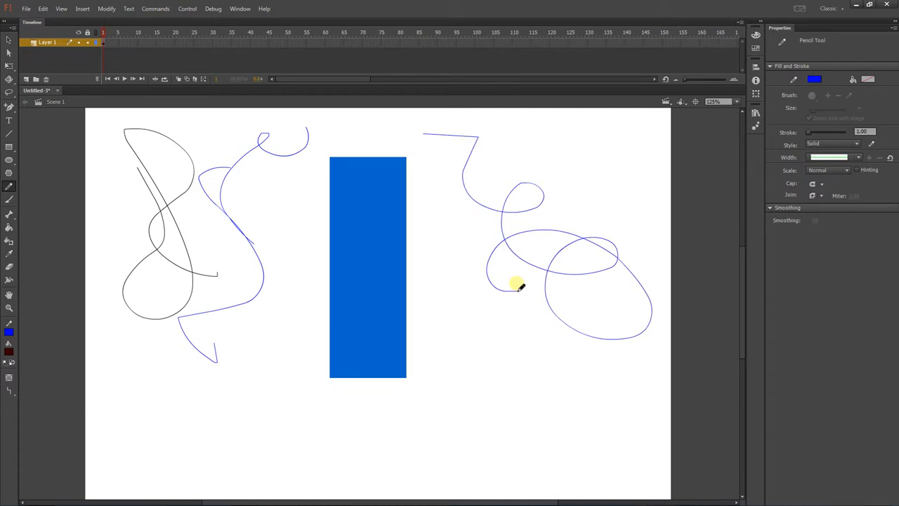
# Select individual segments of the blue pencil squiggle right of the rectangle to examine how the line is split
pyautogui.click(9, 39)
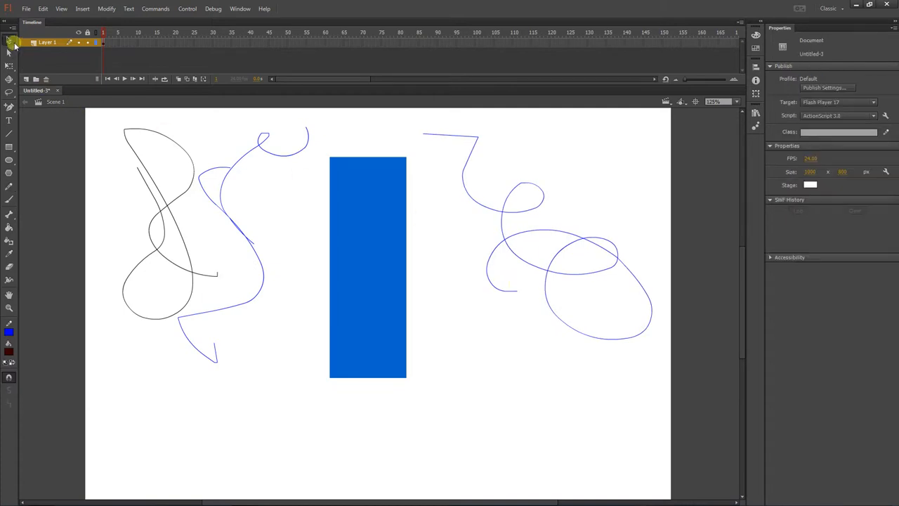
pyautogui.click(467, 195)
pyautogui.click(521, 212)
pyautogui.click(512, 193)
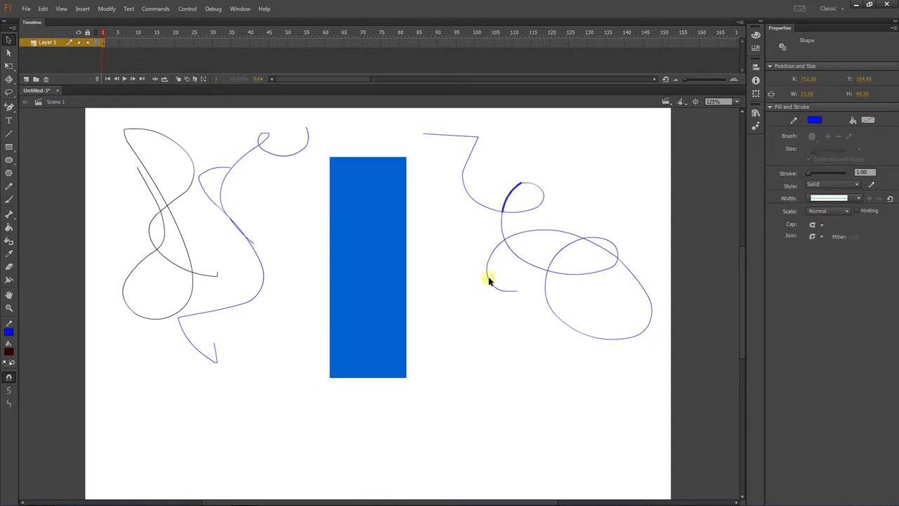
pyautogui.click(524, 259)
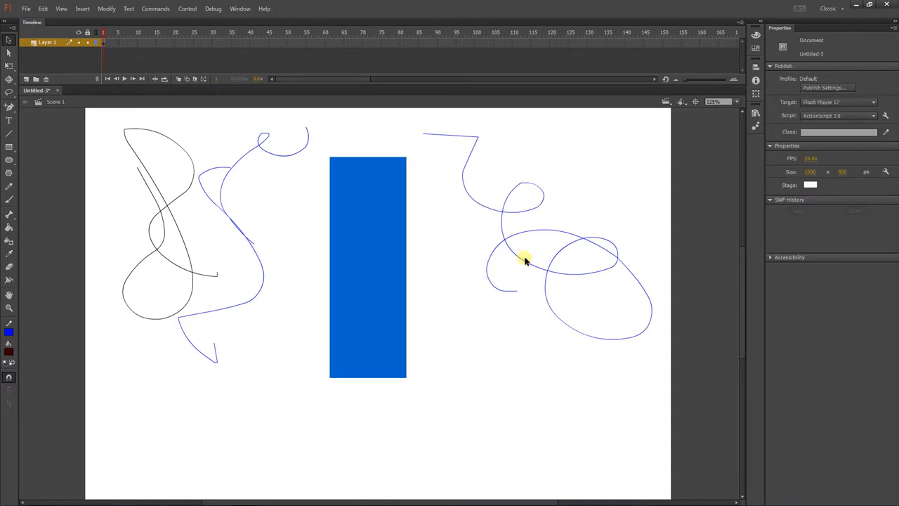
# Paint two dark maroon looping strokes with the Brush tool, one below the rectangle and one to its lower right
pyautogui.click(9, 199)
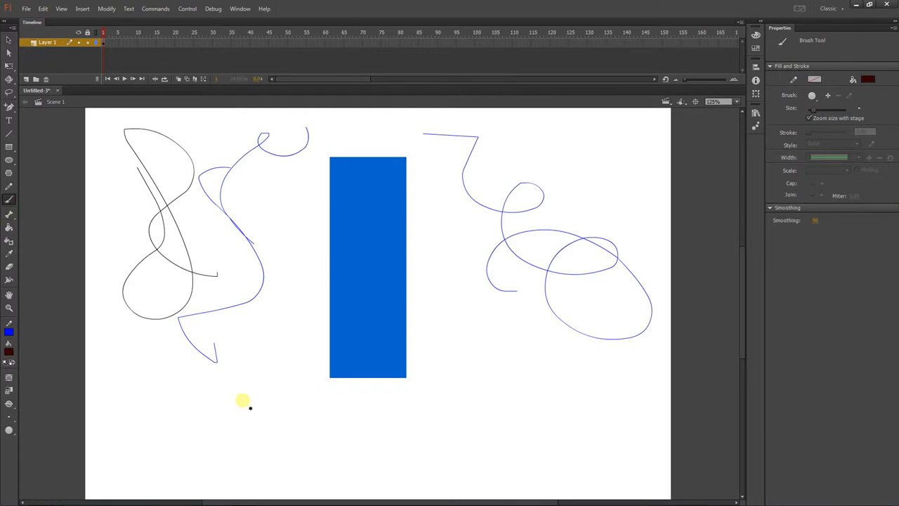
pyautogui.moveTo(450, 366)
pyautogui.mouseDown()
pyautogui.moveTo(494, 414)
pyautogui.moveTo(495, 361)
pyautogui.moveTo(510, 429)
pyautogui.moveTo(578, 384)
pyautogui.moveTo(487, 412)
pyautogui.mouseUp()
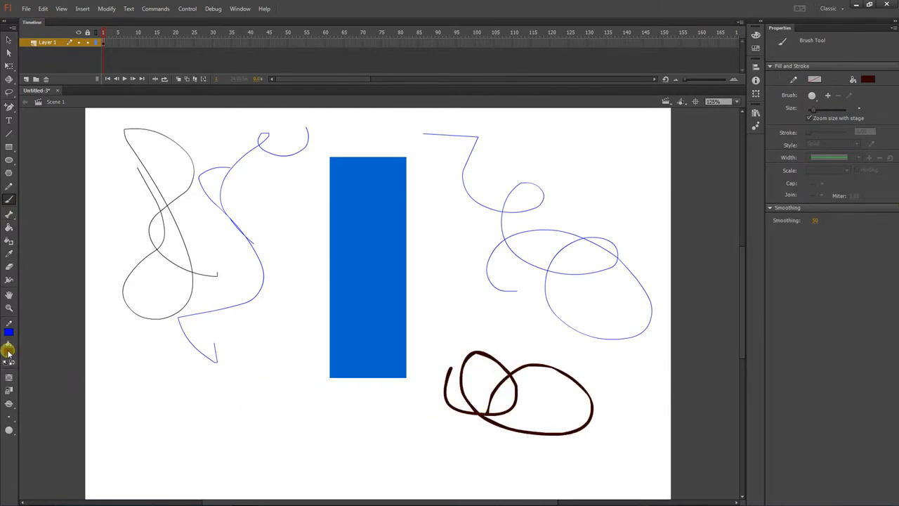
pyautogui.moveTo(281, 396)
pyautogui.mouseDown()
pyautogui.moveTo(296, 439)
pyautogui.moveTo(363, 442)
pyautogui.moveTo(297, 406)
pyautogui.moveTo(312, 449)
pyautogui.moveTo(395, 423)
pyautogui.moveTo(362, 437)
pyautogui.moveTo(466, 457)
pyautogui.mouseUp()
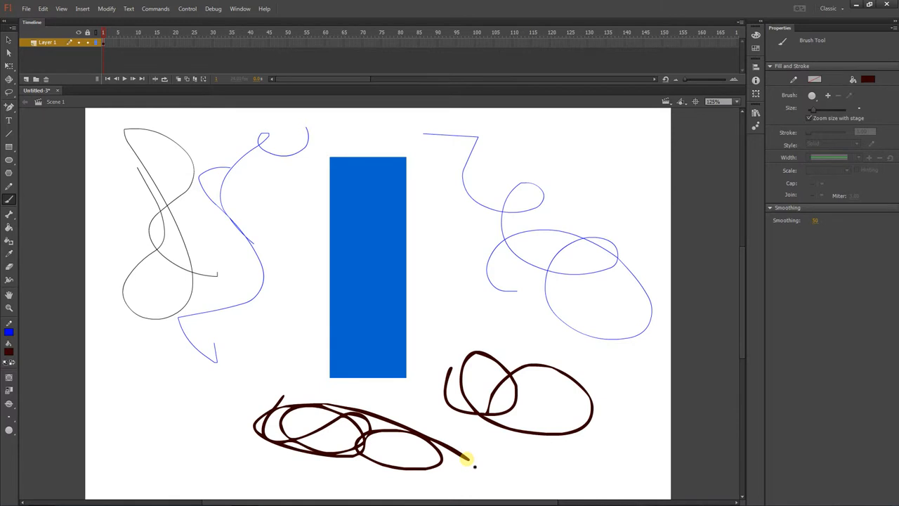
# Examine the lower-right brush stroke up close at 500% and select it to see how it behaves as a fill
pyautogui.hotkey('ctrl', '=')
pyautogui.hotkey('ctrl', '=')
pyautogui.moveTo(530, 458); pyautogui.dragTo(410, 240)
pyautogui.moveTo(456, 383); pyautogui.dragTo(363, 238)
pyautogui.press('v')
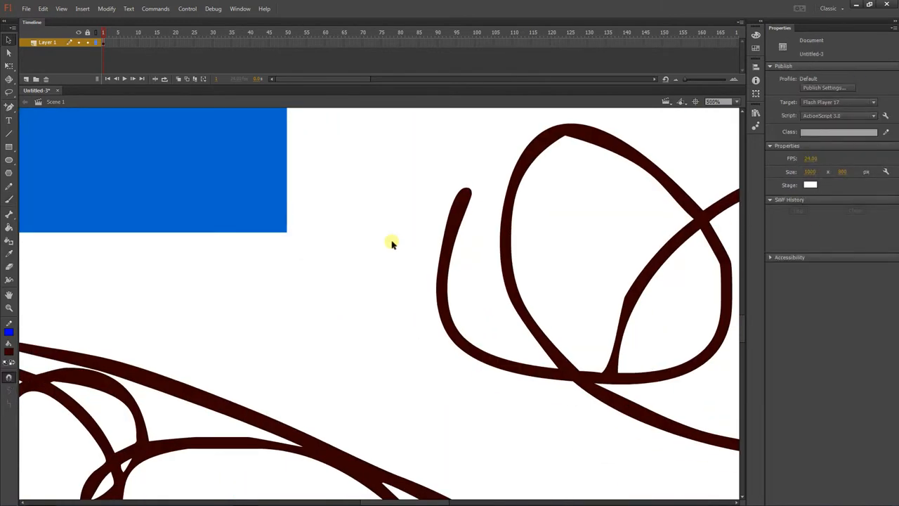
pyautogui.click(453, 244)
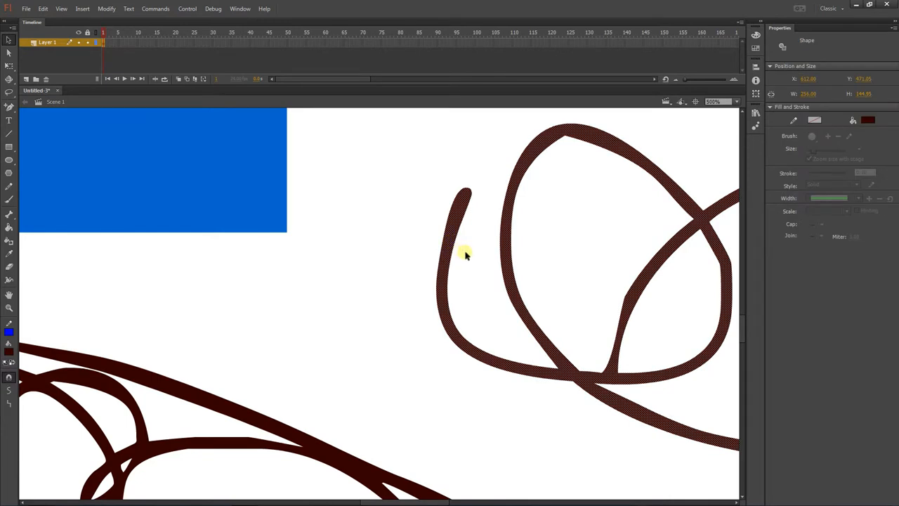
pyautogui.click(460, 251)
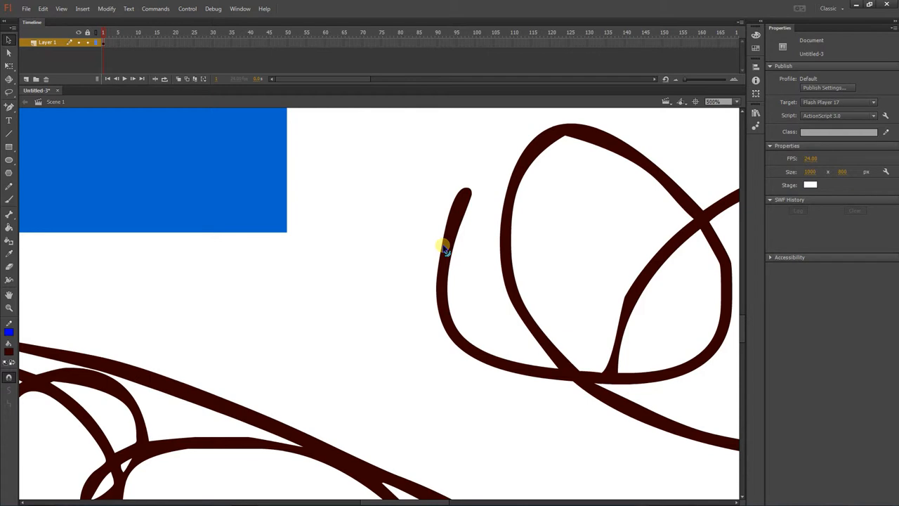
pyautogui.click(454, 251)
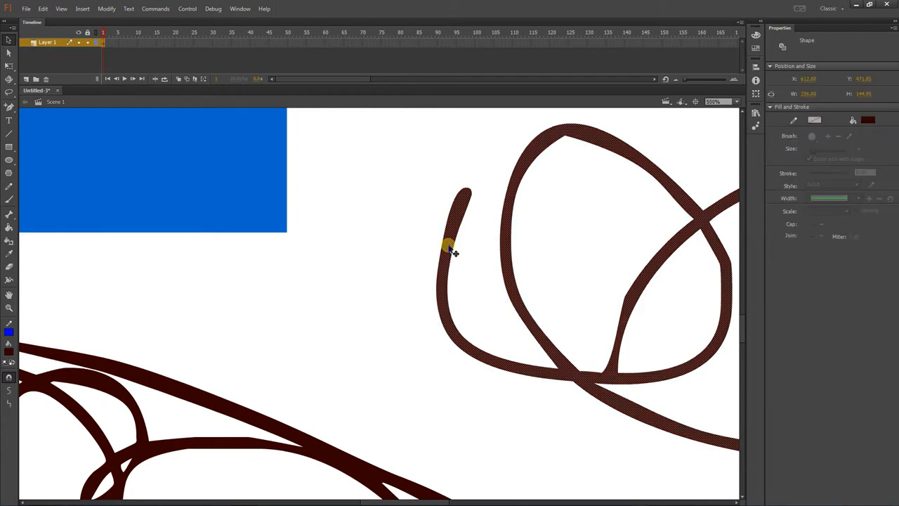
# Pull the edges near the brush stroke's open end outward into a thick blob and select the reshaped stroke
pyautogui.moveTo(450, 237)
pyautogui.mouseDown()
pyautogui.moveTo(427, 225)
pyautogui.moveTo(450, 241)
pyautogui.moveTo(485, 245)
pyautogui.moveTo(400, 239)
pyautogui.mouseUp()
pyautogui.click(393, 253)
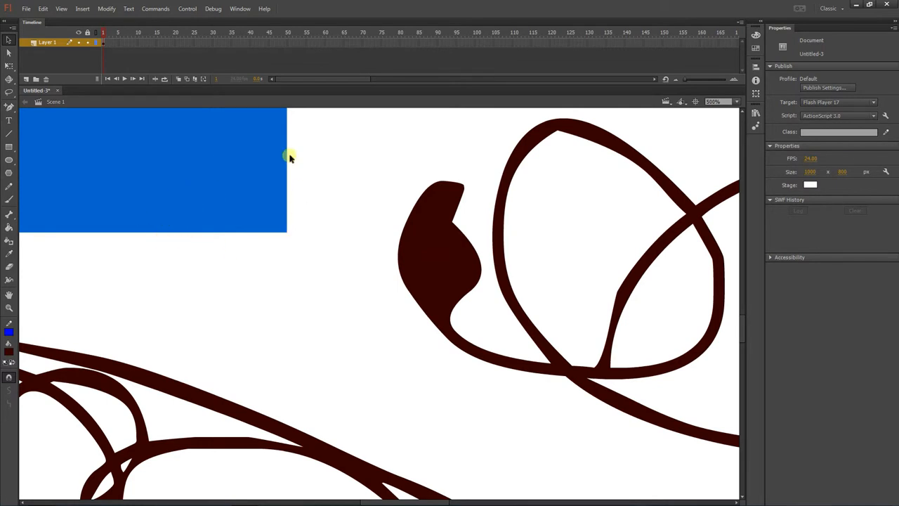
pyautogui.click(433, 283)
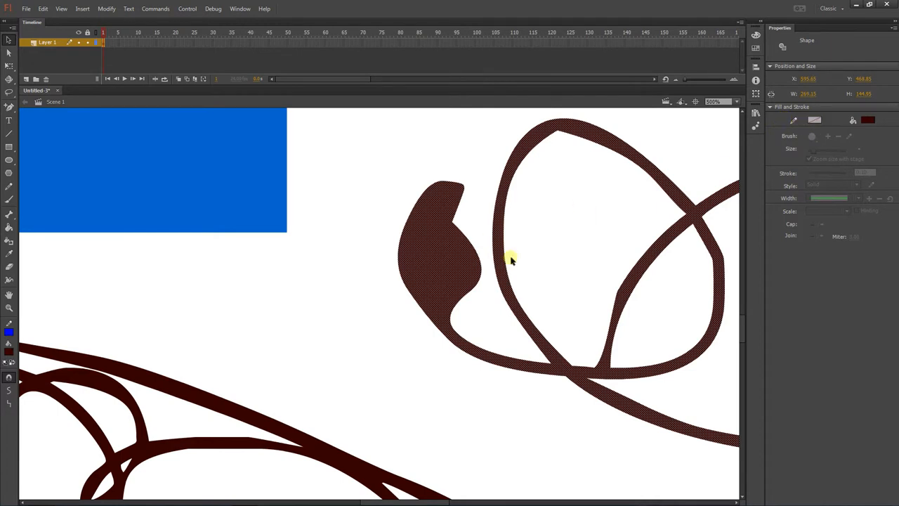
pyautogui.hotkey('ctrl', '-')
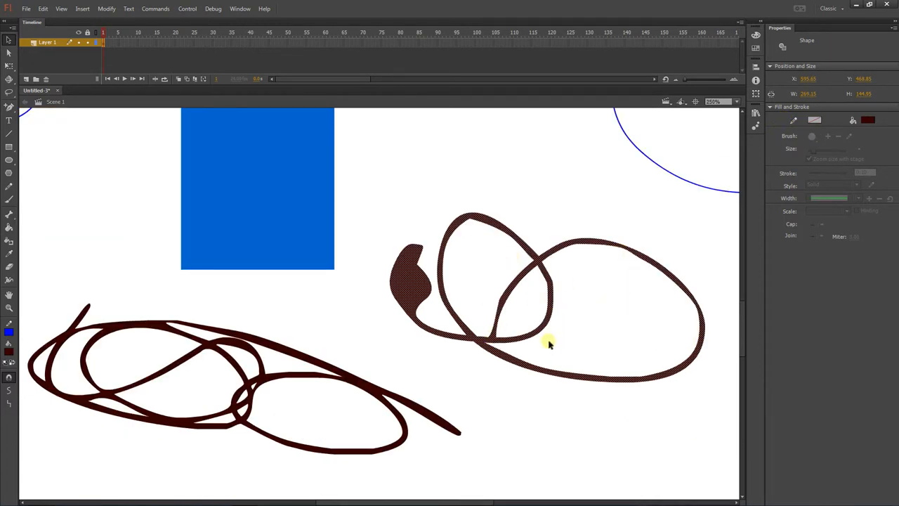
# Select the blue rectangle's fill and the lower segment of the pencil squiggle beside it to compare fill and stroke selections
pyautogui.click(288, 167)
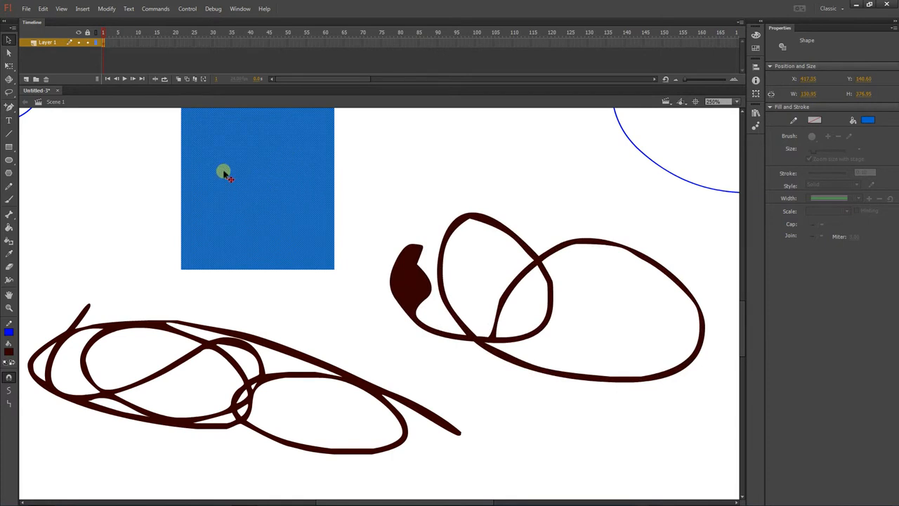
pyautogui.click(639, 150)
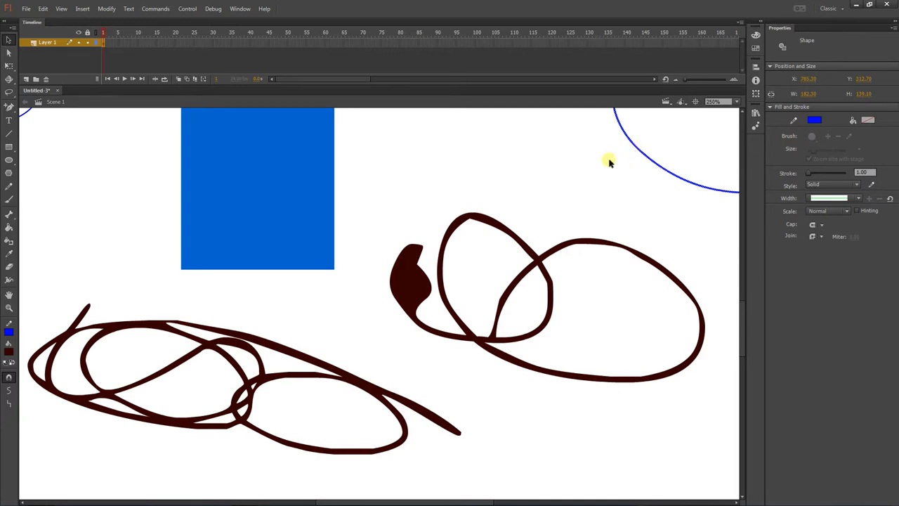
pyautogui.hotkey('ctrl', '-')
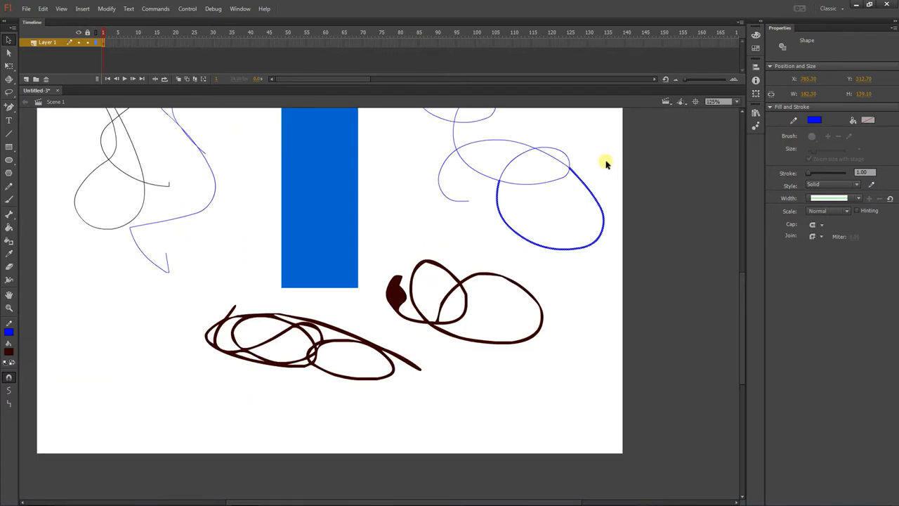
# Delete all the drawings on the stage
pyautogui.moveTo(407, 171)
pyautogui.mouseDown()
pyautogui.moveTo(438, 247)
pyautogui.moveTo(435, 237)
pyautogui.mouseUp()
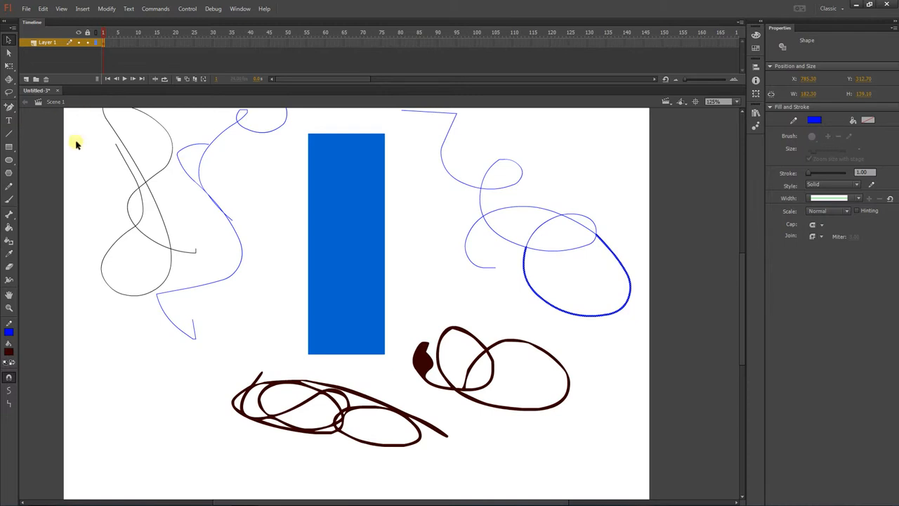
pyautogui.hotkey('ctrl', '-')
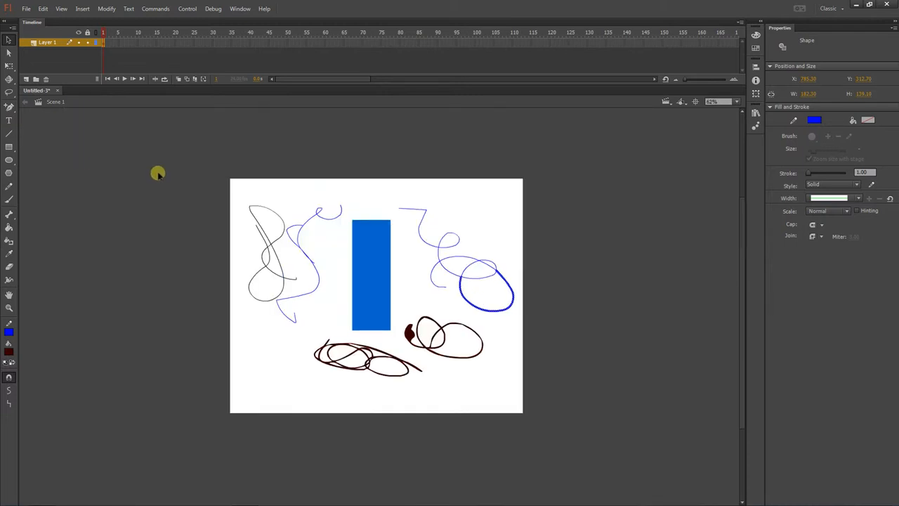
pyautogui.moveTo(220, 173); pyautogui.dragTo(648, 441)
pyautogui.press('Delete')
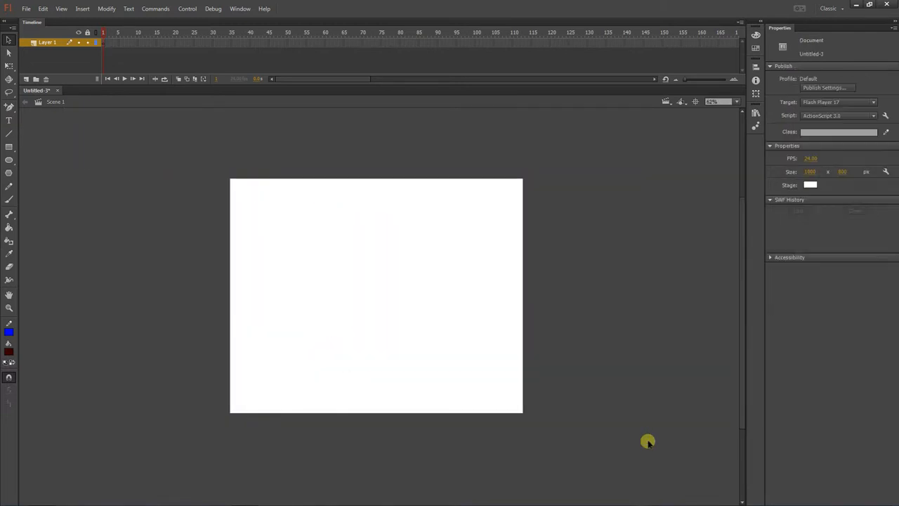
# Draw a maroon rectangle about 247 by 103 px with a blue outline, selecting its fill and its whole outline separately
pyautogui.hotkey('ctrl', '=')
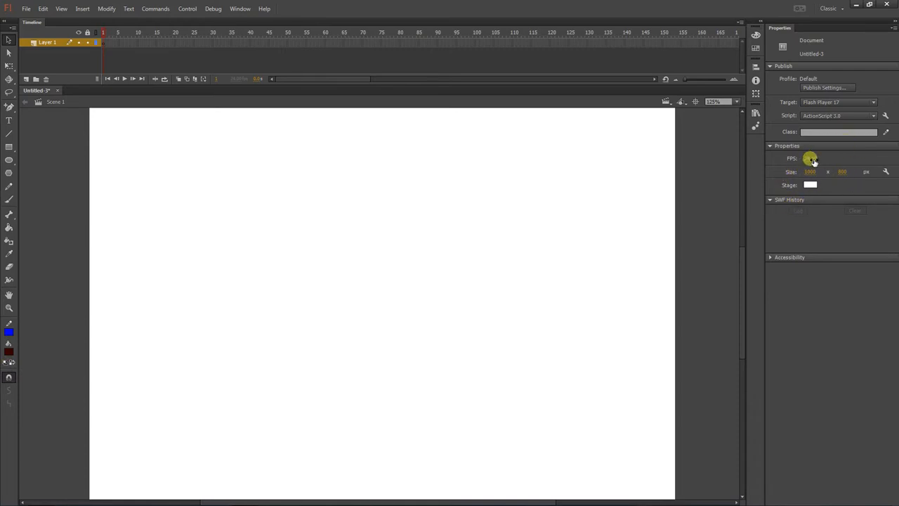
pyautogui.click(9, 146)
pyautogui.moveTo(280, 209); pyautogui.dragTo(425, 269)
pyautogui.click(9, 39)
pyautogui.click(346, 236)
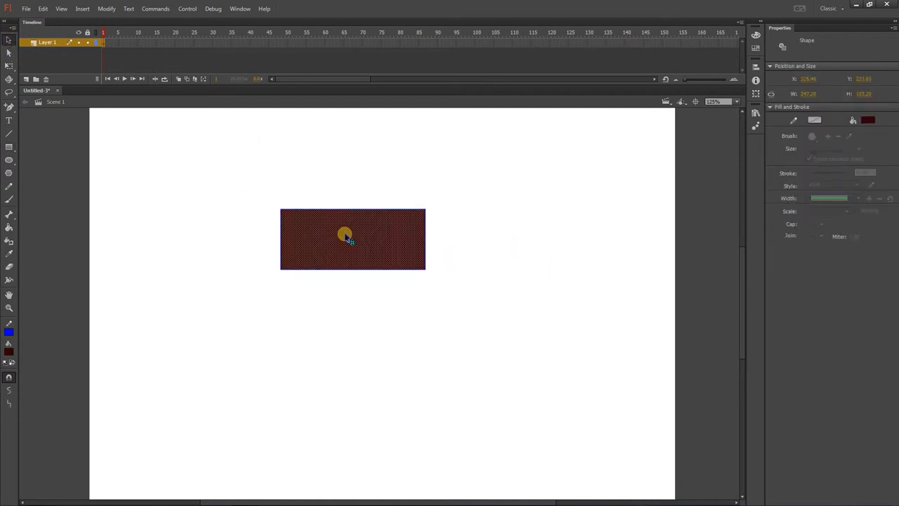
pyautogui.doubleClick(425, 234)
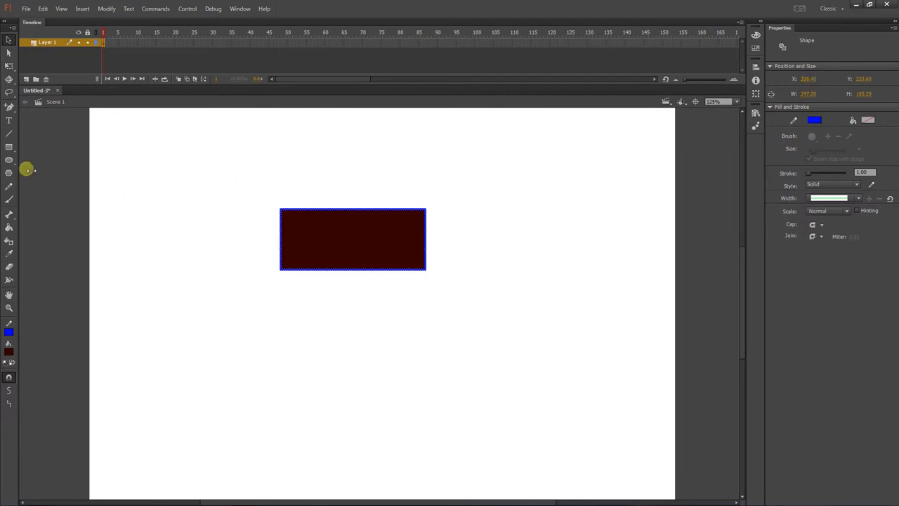
# Try a slanted brush shape by painting a long wavy stroke below the rectangle
pyautogui.click(8, 146)
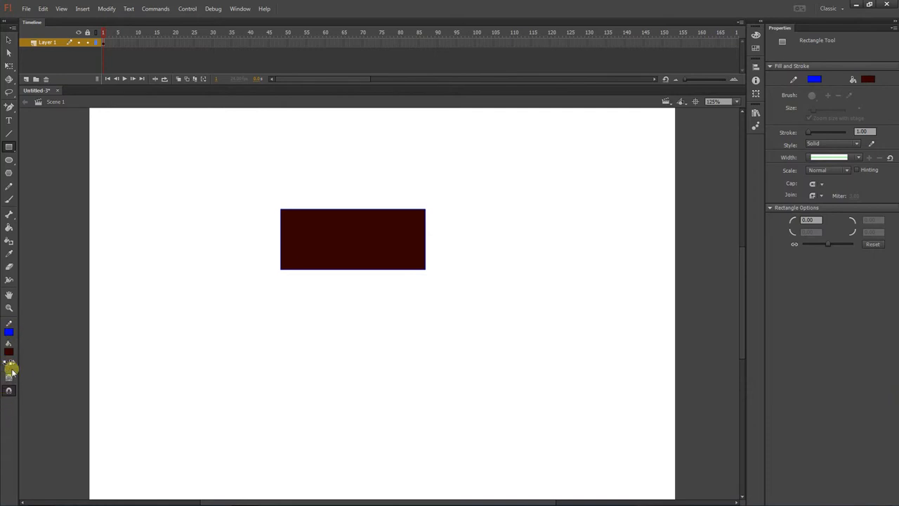
pyautogui.click(8, 199)
pyautogui.click(9, 432)
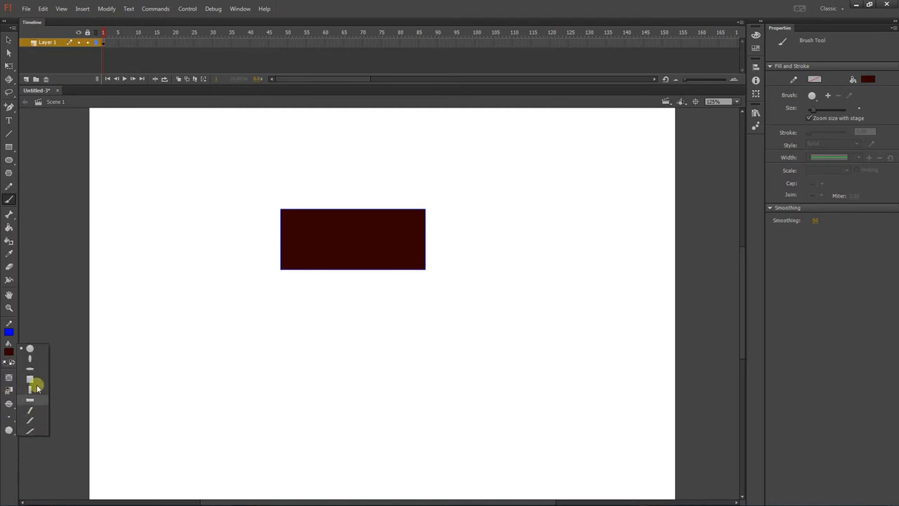
pyautogui.click(5, 461)
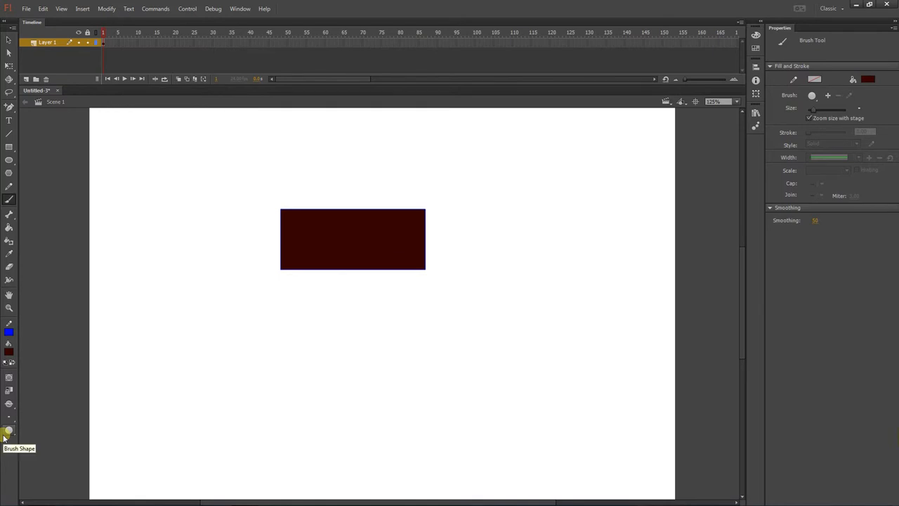
pyautogui.click(4, 431)
pyautogui.click(31, 419)
pyautogui.moveTo(157, 371)
pyautogui.mouseDown()
pyautogui.moveTo(208, 380)
pyautogui.moveTo(290, 350)
pyautogui.moveTo(381, 347)
pyautogui.moveTo(374, 342)
pyautogui.moveTo(391, 385)
pyautogui.moveTo(556, 340)
pyautogui.mouseUp()
# Try the flat horizontal oval brush shape with a stroke left of the rectangle, and undo both brush strokes
pyautogui.click(10, 428)
pyautogui.click(29, 375)
pyautogui.moveTo(144, 217)
pyautogui.mouseDown()
pyautogui.moveTo(155, 291)
pyautogui.moveTo(270, 313)
pyautogui.mouseUp()
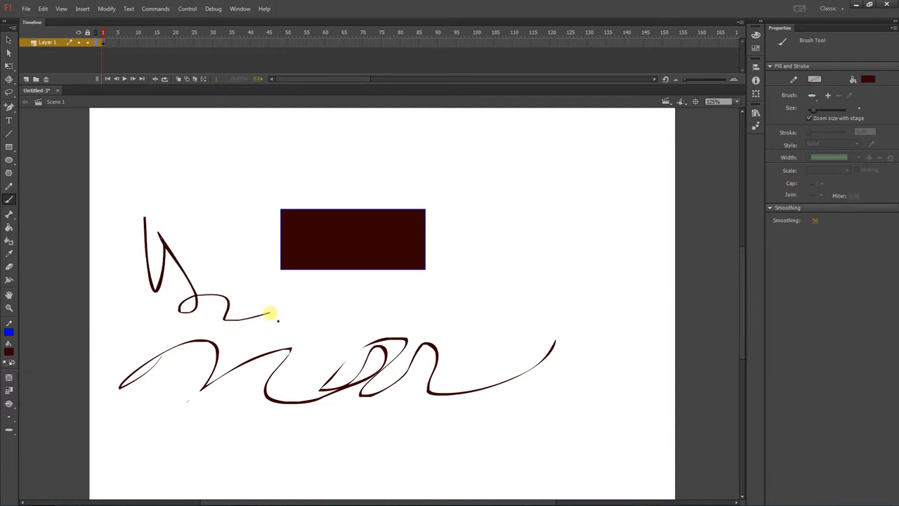
pyautogui.hotkey('ctrl', 'z')
pyautogui.hotkey('ctrl', 'z')
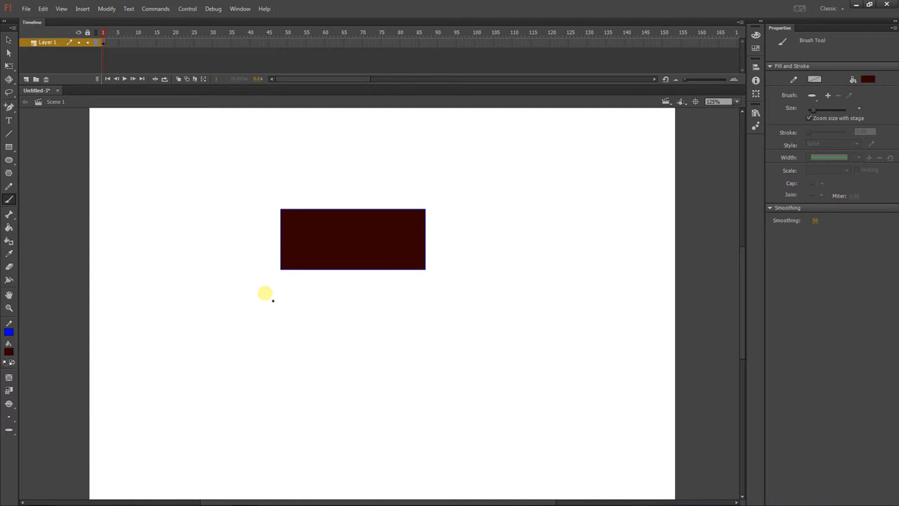
# Try the Pencil tool's Smooth and Ink modes by drawing one wavy line in each below the rectangle
pyautogui.click(10, 186)
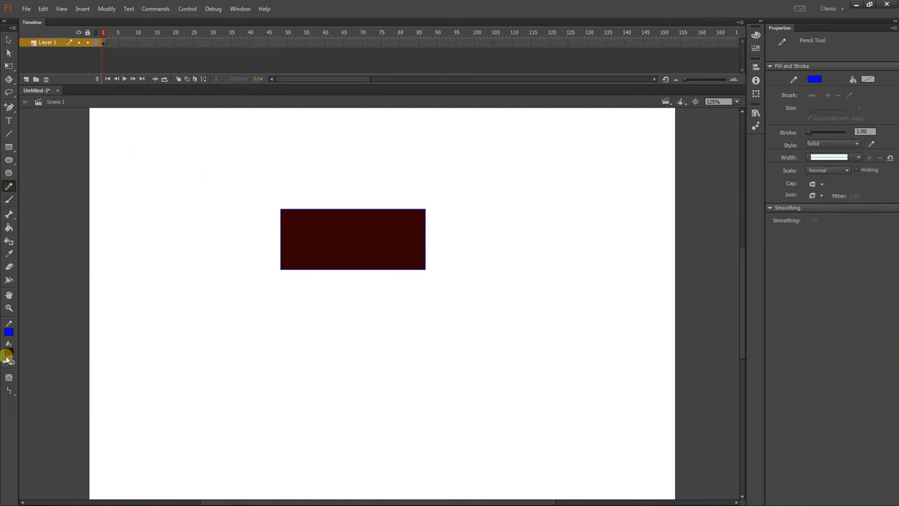
pyautogui.click(10, 390)
pyautogui.click(36, 399)
pyautogui.moveTo(142, 315); pyautogui.dragTo(366, 396)
pyautogui.click(9, 390)
pyautogui.click(36, 409)
pyautogui.moveTo(167, 310)
pyautogui.mouseDown()
pyautogui.moveTo(248, 302)
pyautogui.moveTo(282, 350)
pyautogui.moveTo(387, 358)
pyautogui.mouseUp()
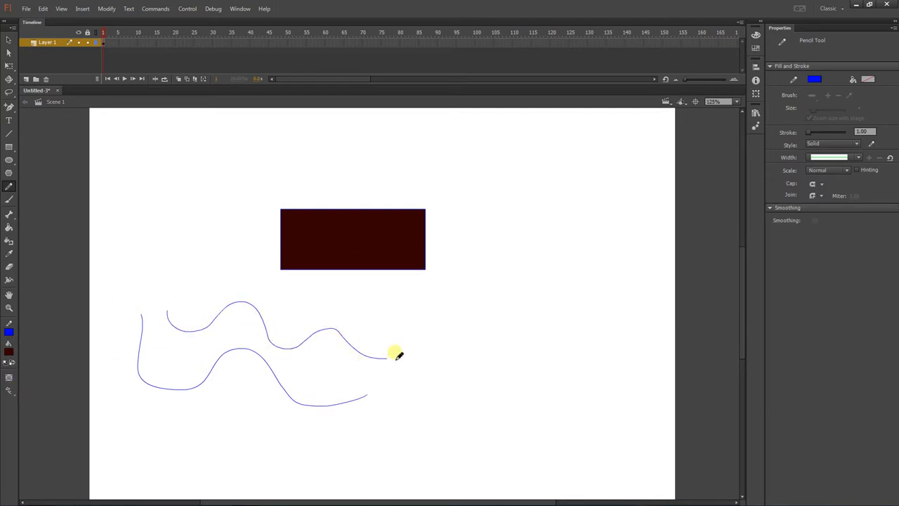
# Try the pencil's Straighten mode with a zigzag left of the rectangle and a wavy line above it
pyautogui.click(10, 390)
pyautogui.click(36, 390)
pyautogui.moveTo(148, 203)
pyautogui.mouseDown()
pyautogui.moveTo(150, 240)
pyautogui.moveTo(192, 221)
pyautogui.moveTo(200, 276)
pyautogui.moveTo(232, 238)
pyautogui.mouseUp()
pyautogui.moveTo(197, 144)
pyautogui.mouseDown()
pyautogui.moveTo(349, 152)
pyautogui.moveTo(528, 179)
pyautogui.mouseUp()
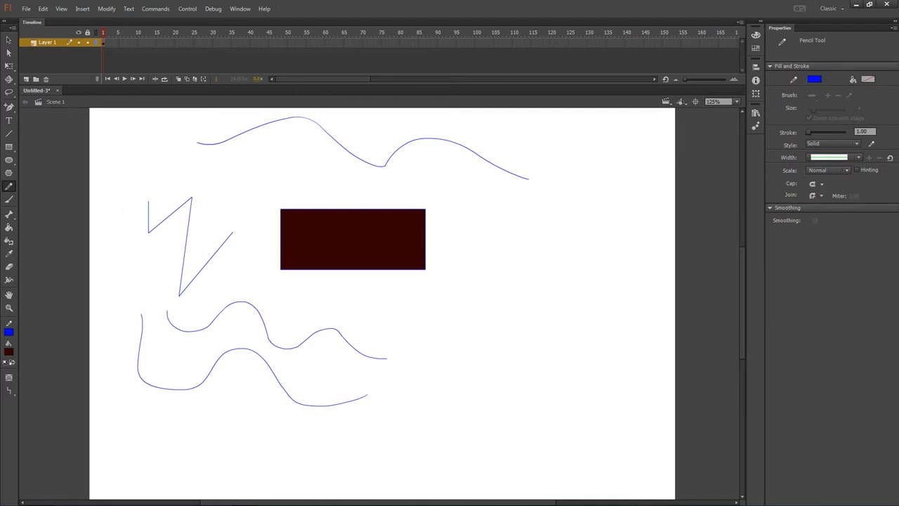
# Undo the four pencil lines around the rectangle
pyautogui.click(8, 40)
pyautogui.hotkey('ctrl', 'z')
pyautogui.hotkey('ctrl', 'z')
pyautogui.hotkey('ctrl', 'z')
pyautogui.hotkey('ctrl', 'z')
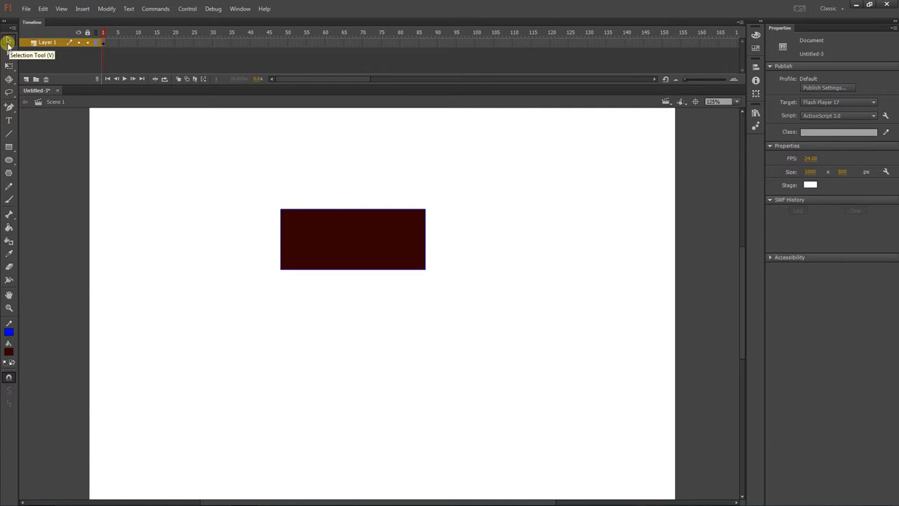
pyautogui.click(9, 148)
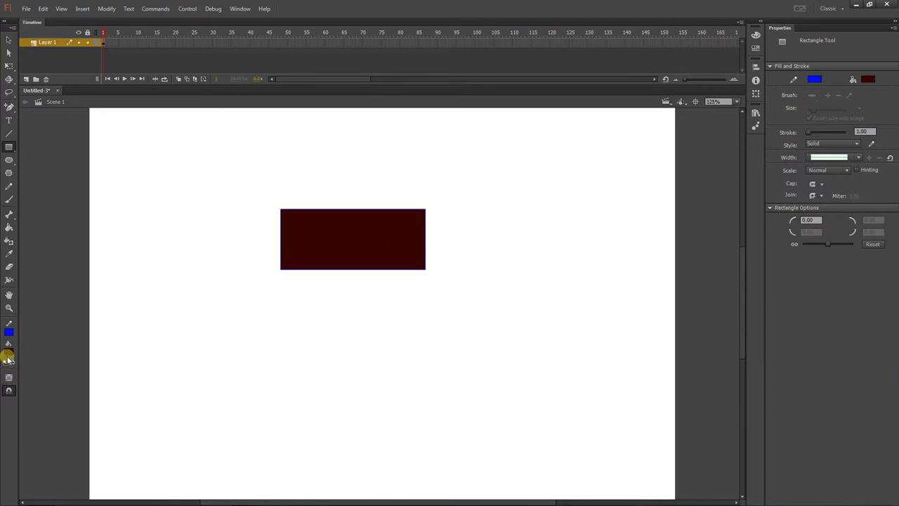
pyautogui.click(9, 173)
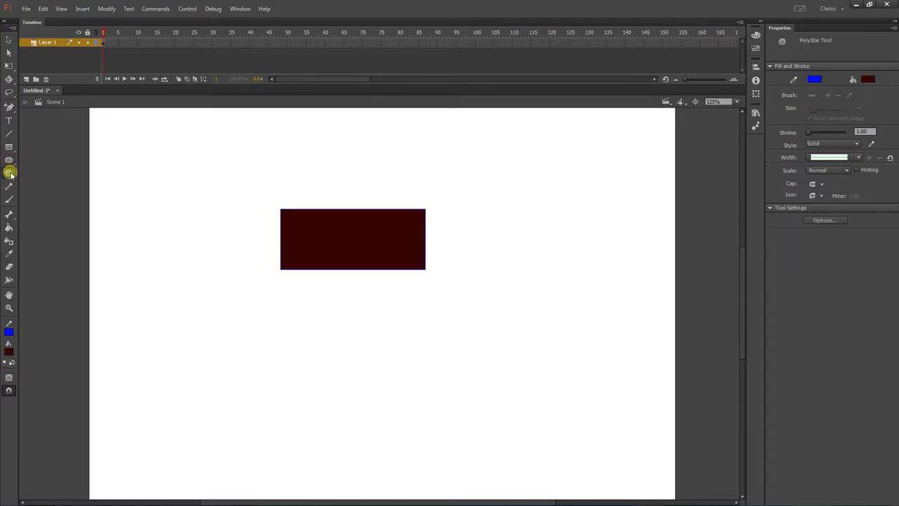
pyautogui.click(9, 185)
pyautogui.click(11, 199)
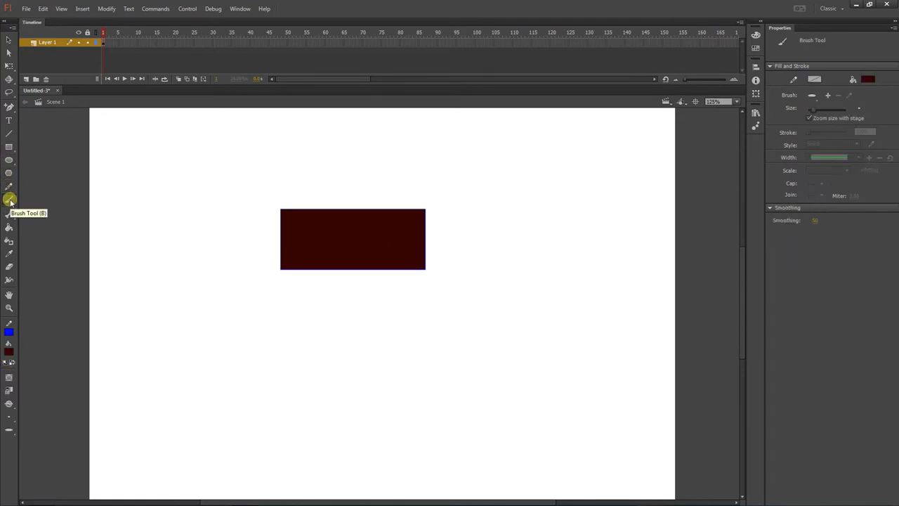
# Draw a tall maroon rectangle about 128 px wide left of the existing one with Object Drawing on, and select it
pyautogui.click(8, 147)
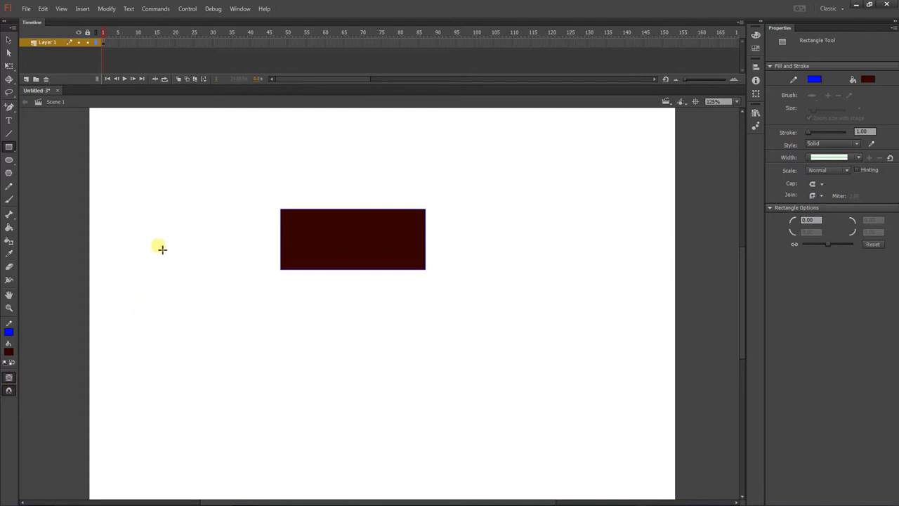
pyautogui.moveTo(161, 176); pyautogui.dragTo(235, 316)
pyautogui.click(9, 40)
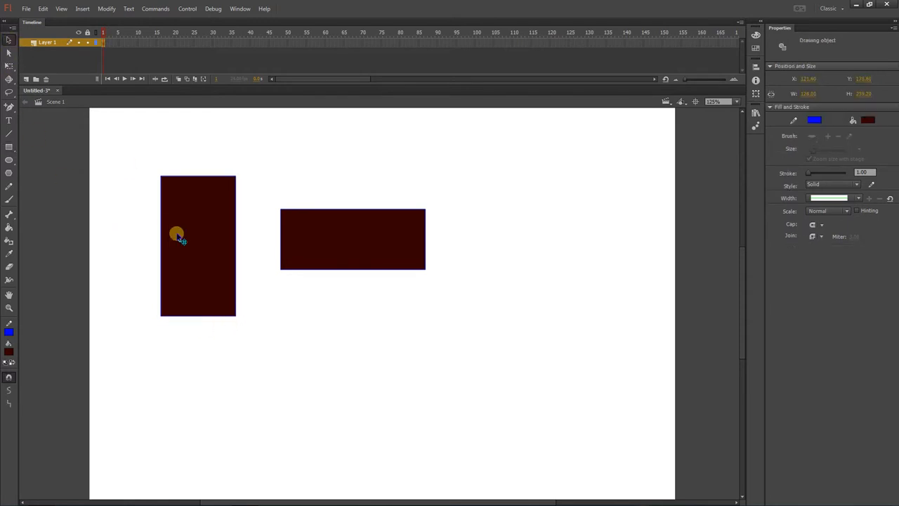
# Delete both rectangles and draw a maroon oval about 309 by 191 px on the stage's right side with Object Drawing off
pyautogui.moveTo(136, 138); pyautogui.dragTo(528, 370)
pyautogui.press('Delete')
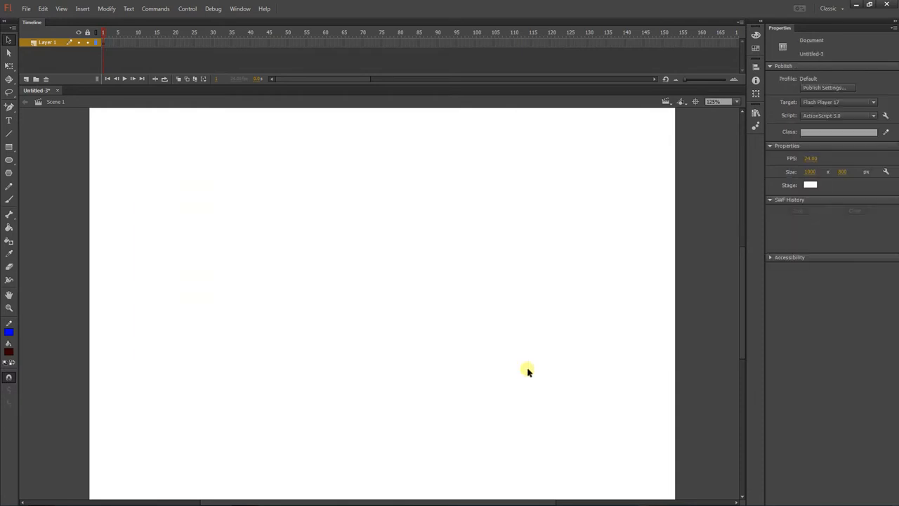
pyautogui.click(9, 159)
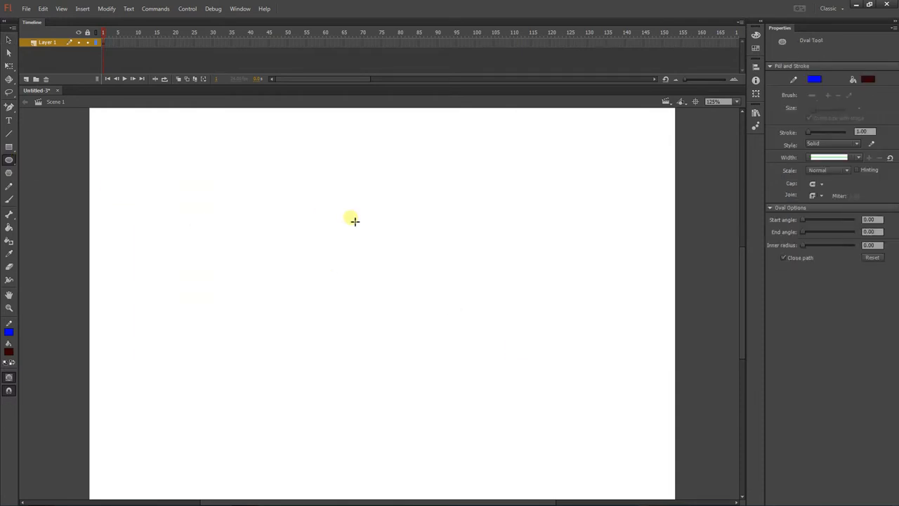
pyautogui.moveTo(458, 219); pyautogui.dragTo(639, 331)
pyautogui.click(8, 39)
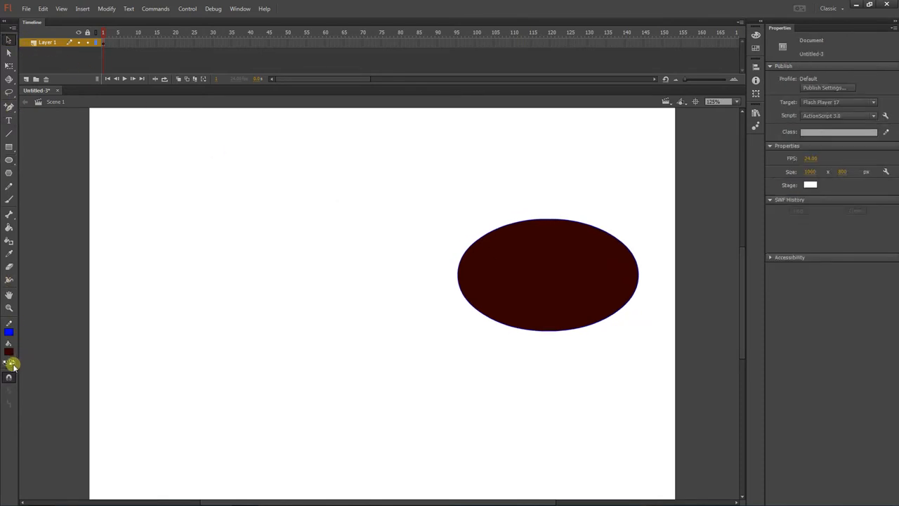
# Draw a second oval about 325 by 181 px on the stage's left side with Object Drawing on, and shift it slightly up and left
pyautogui.click(8, 160)
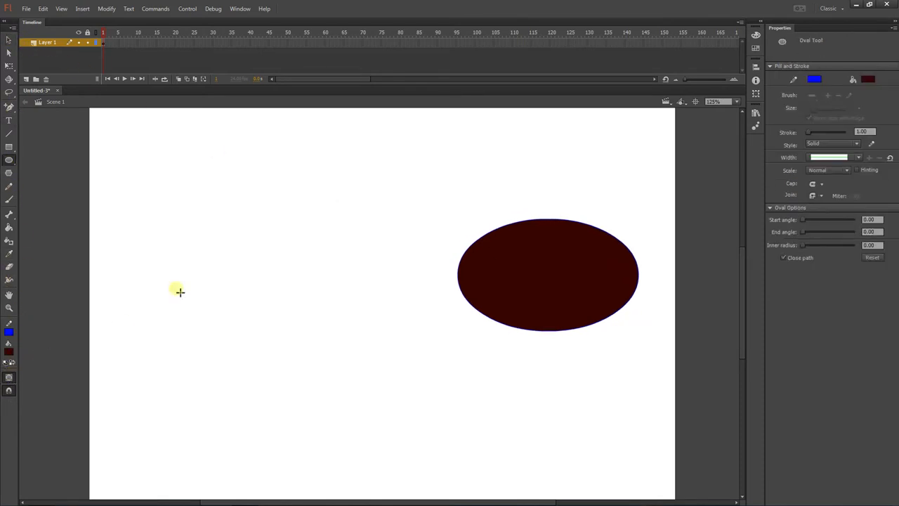
pyautogui.moveTo(180, 235); pyautogui.dragTo(371, 340)
pyautogui.click(8, 39)
pyautogui.moveTo(251, 276); pyautogui.dragTo(230, 252)
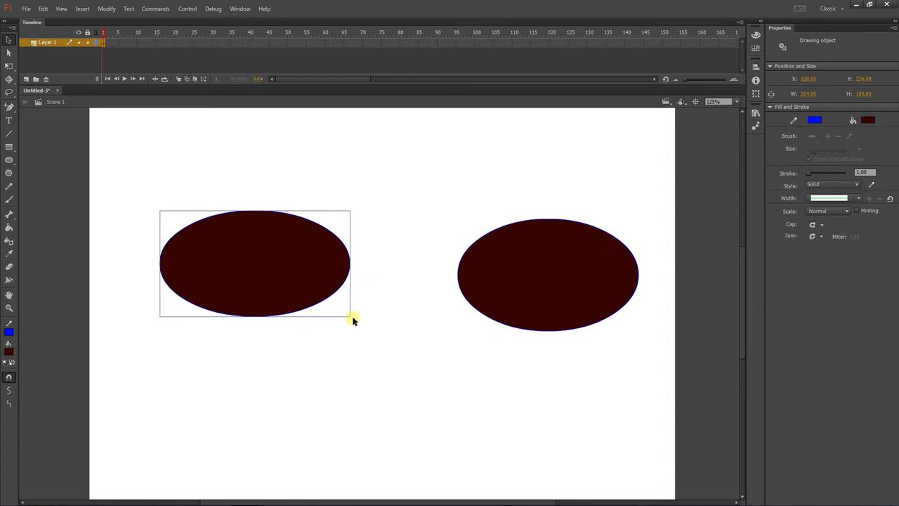
# Select the shape oval's fill and the drawing-object oval in turn, and move the drawing object over the shape oval
pyautogui.click(538, 272)
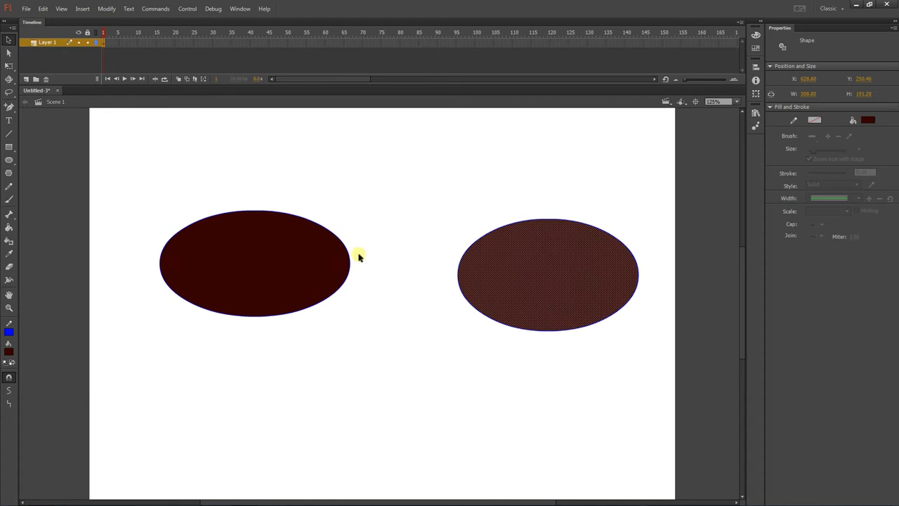
pyautogui.click(311, 256)
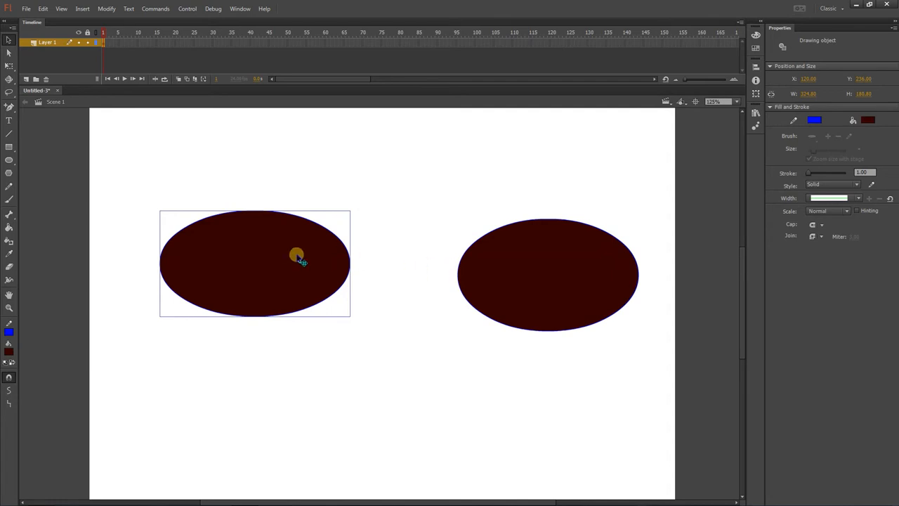
pyautogui.moveTo(227, 255); pyautogui.dragTo(504, 237)
# Move the right oval's fill down and left off its outline, and place the drawing-object oval at the stage's upper left
pyautogui.click(552, 351)
pyautogui.click(557, 327)
pyautogui.moveTo(571, 311)
pyautogui.mouseDown()
pyautogui.moveTo(578, 342)
pyautogui.moveTo(554, 326)
pyautogui.moveTo(479, 353)
pyautogui.mouseUp()
pyautogui.moveTo(492, 231); pyautogui.dragTo(217, 199)
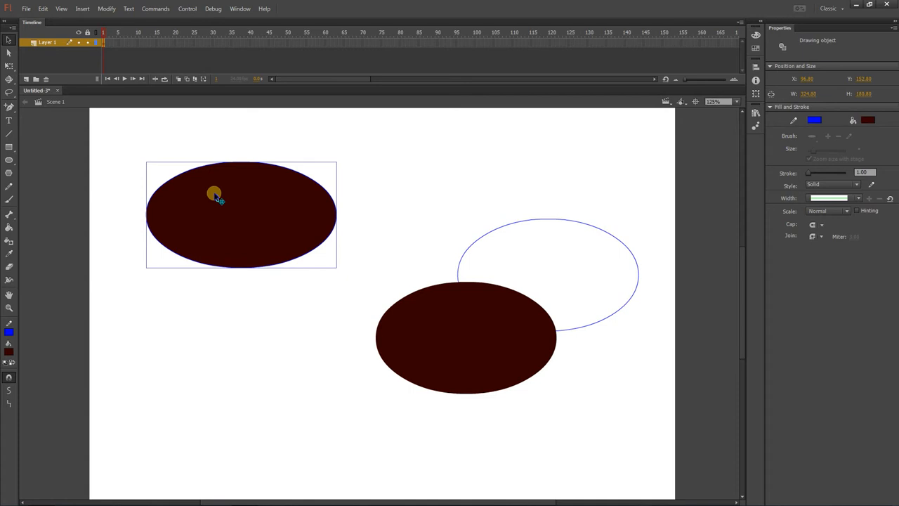
# Pull the upper-left oval's bottom, top, right and left anchor points outward with the Subselection tool to form a four-pointed star
pyautogui.click(9, 52)
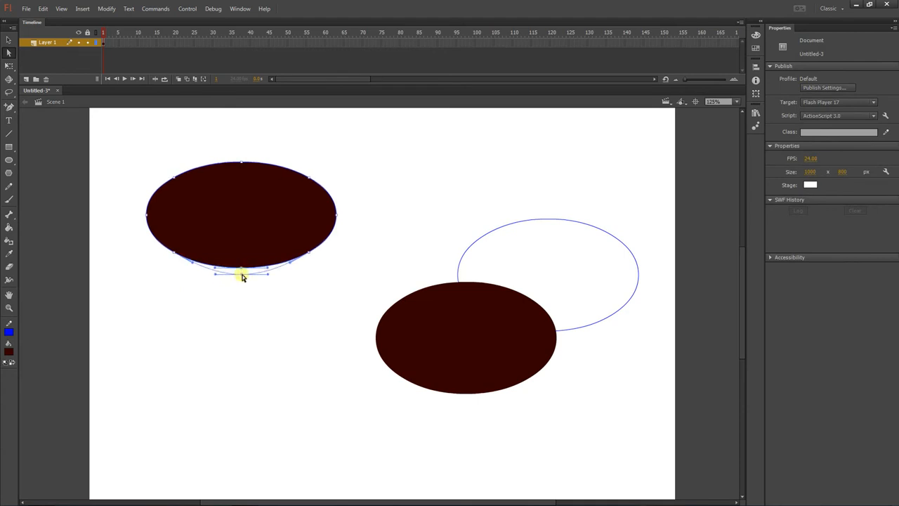
pyautogui.moveTo(241, 277); pyautogui.dragTo(233, 317)
pyautogui.moveTo(239, 162); pyautogui.dragTo(238, 121)
pyautogui.moveTo(309, 179); pyautogui.dragTo(309, 178)
pyautogui.moveTo(336, 217); pyautogui.dragTo(397, 212)
pyautogui.moveTo(148, 216); pyautogui.dragTo(105, 212)
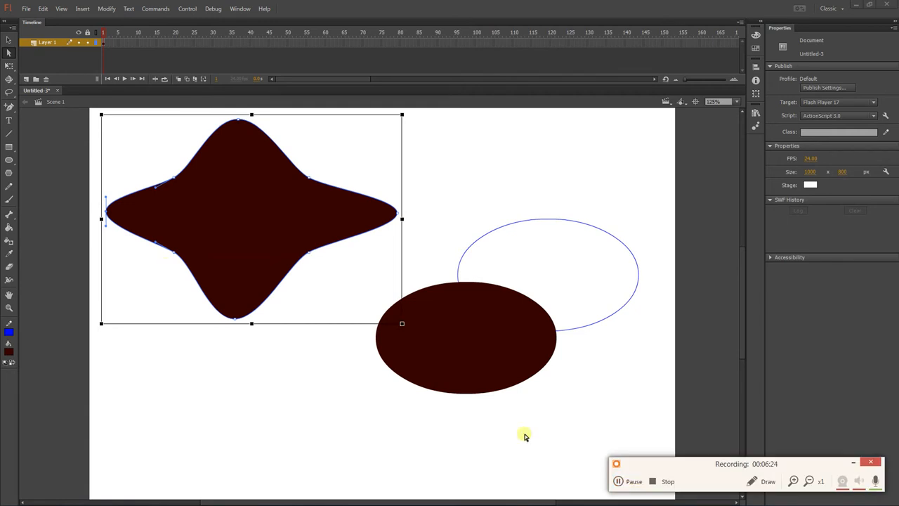
pyautogui.click(220, 391)
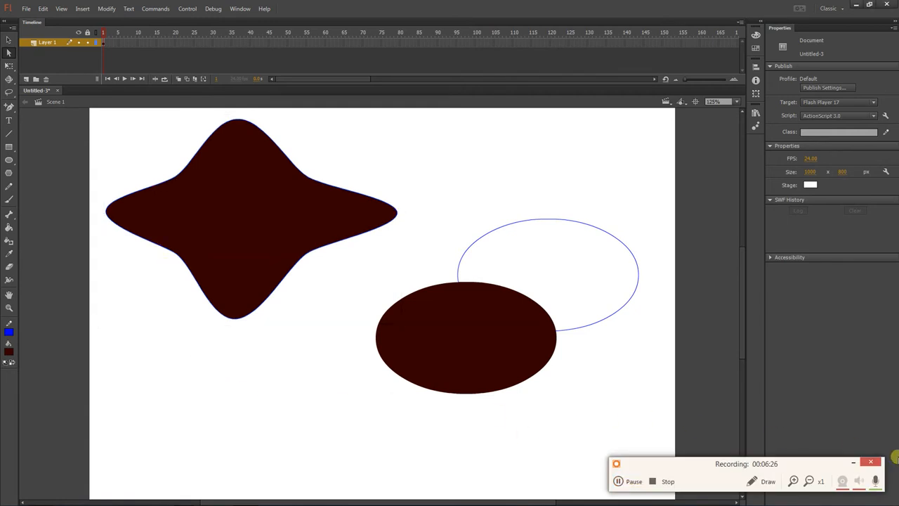
pyautogui.click(851, 462)
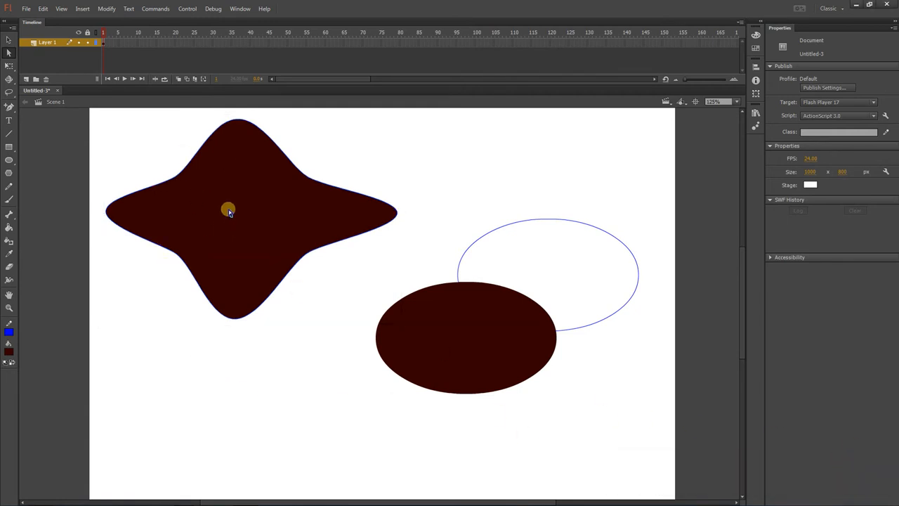
# Pull the star's upper-left and lower-left inner anchor points inward with the Subselection tool and extend its bottom tip downward
pyautogui.click(184, 197)
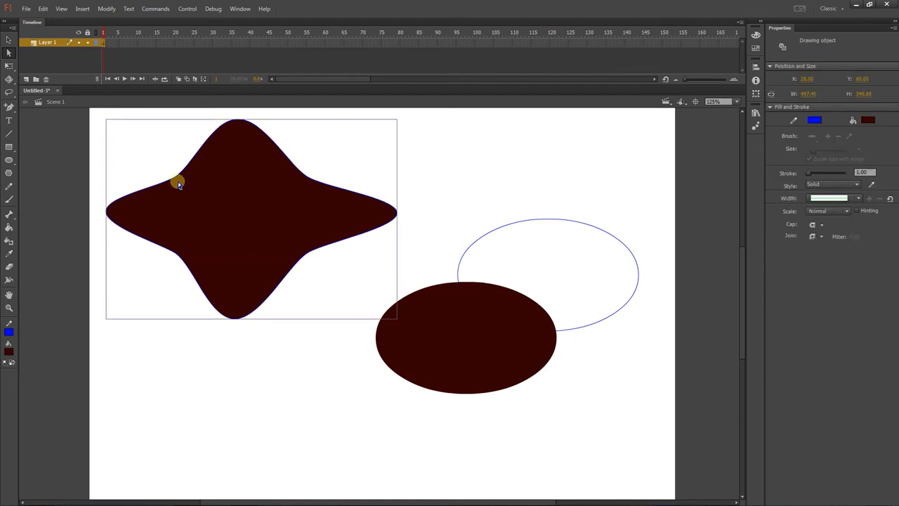
pyautogui.click(176, 176)
pyautogui.moveTo(174, 178); pyautogui.dragTo(184, 182)
pyautogui.moveTo(174, 255); pyautogui.dragTo(203, 241)
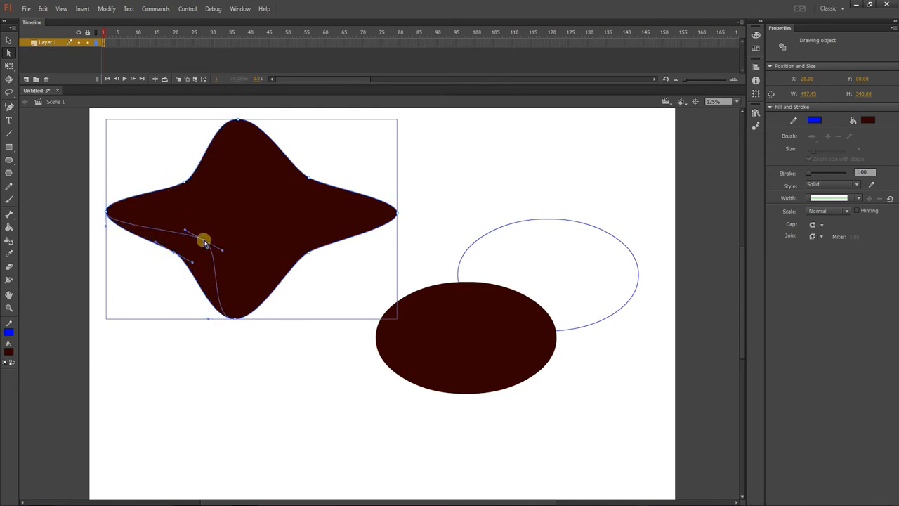
pyautogui.moveTo(235, 321); pyautogui.dragTo(236, 335)
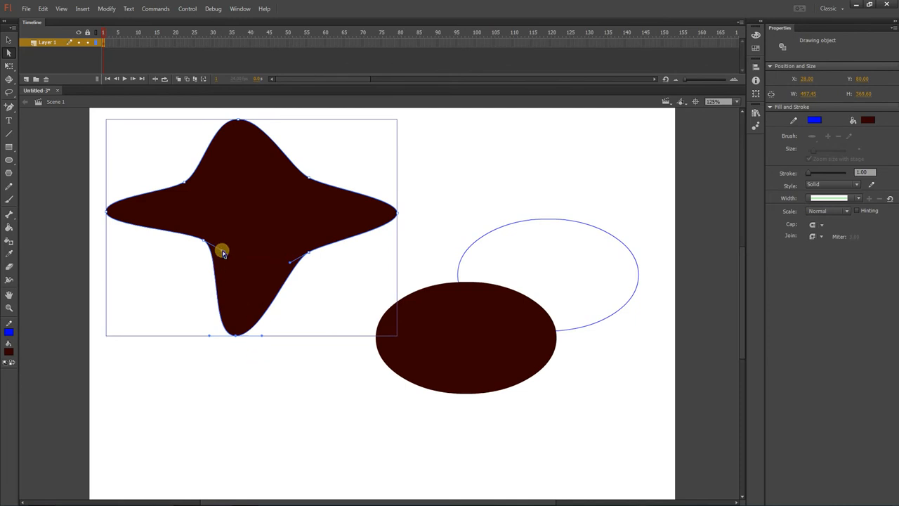
# Curve the star's lower-left edges with the inner anchor's handles, and move its upper-left inner anchor further inward
pyautogui.moveTo(222, 250); pyautogui.dragTo(266, 281)
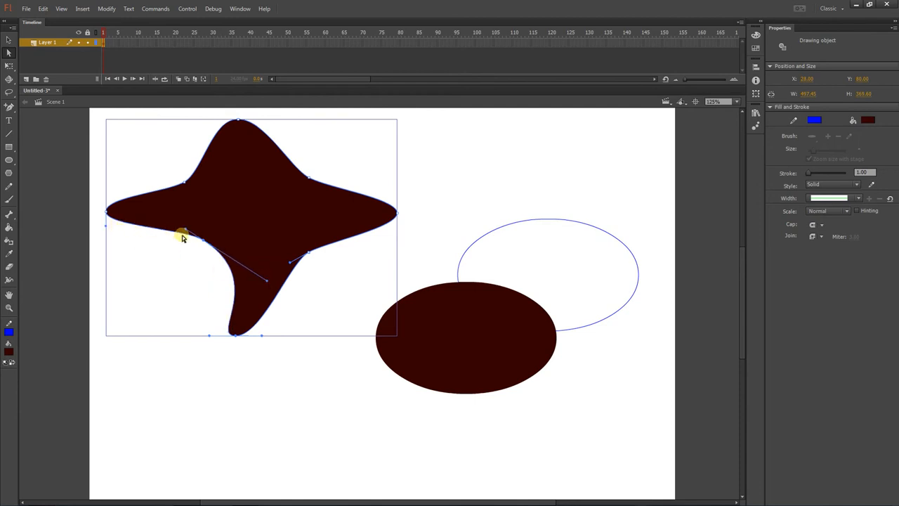
pyautogui.moveTo(212, 246); pyautogui.dragTo(221, 257)
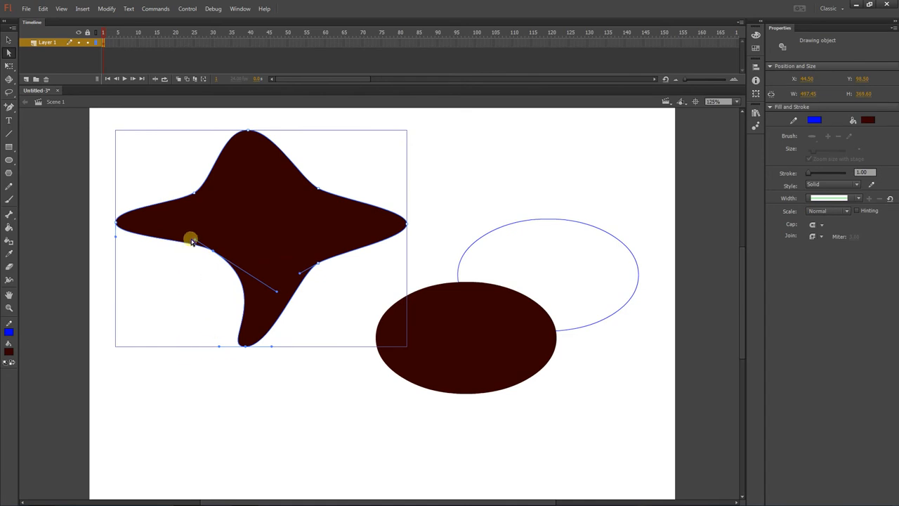
pyautogui.moveTo(195, 241); pyautogui.dragTo(154, 288)
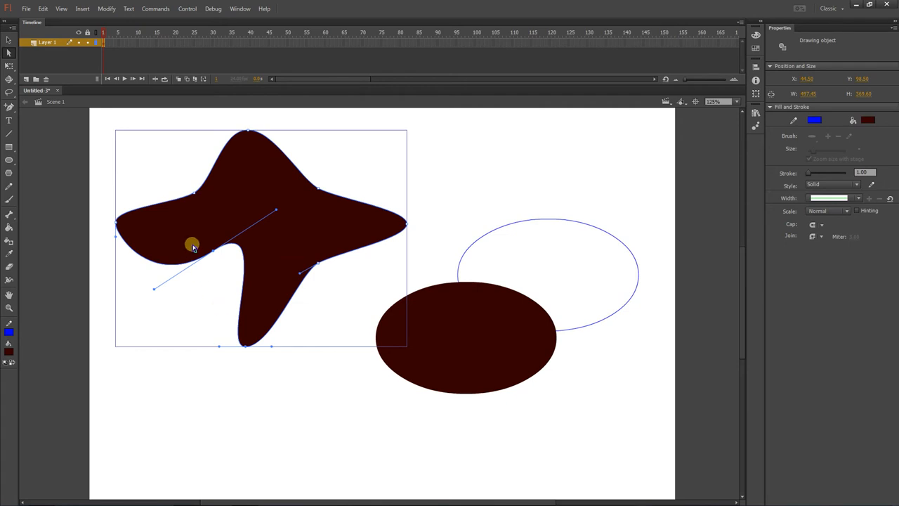
pyautogui.moveTo(195, 193); pyautogui.dragTo(206, 210)
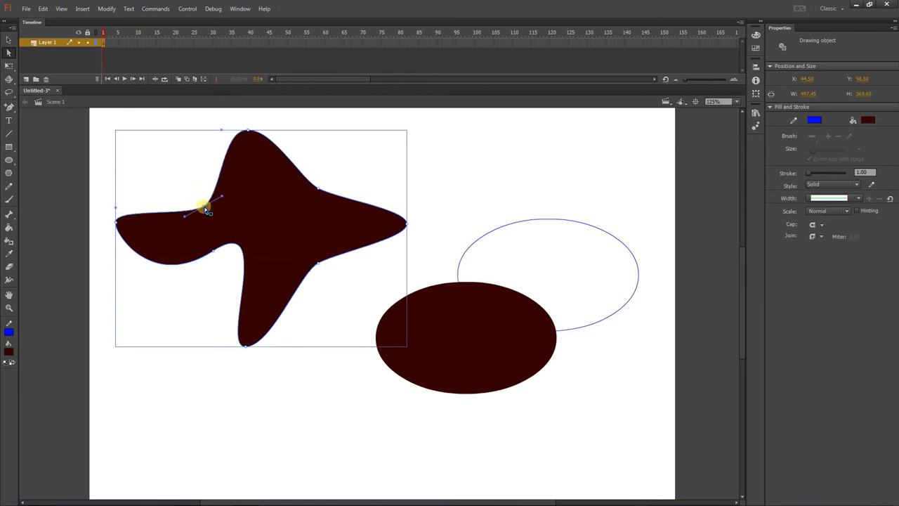
# Move the oval's fill slightly down and right with the Selection tool, away from the open outline
pyautogui.click(492, 338)
pyautogui.click(9, 39)
pyautogui.moveTo(457, 337); pyautogui.dragTo(471, 363)
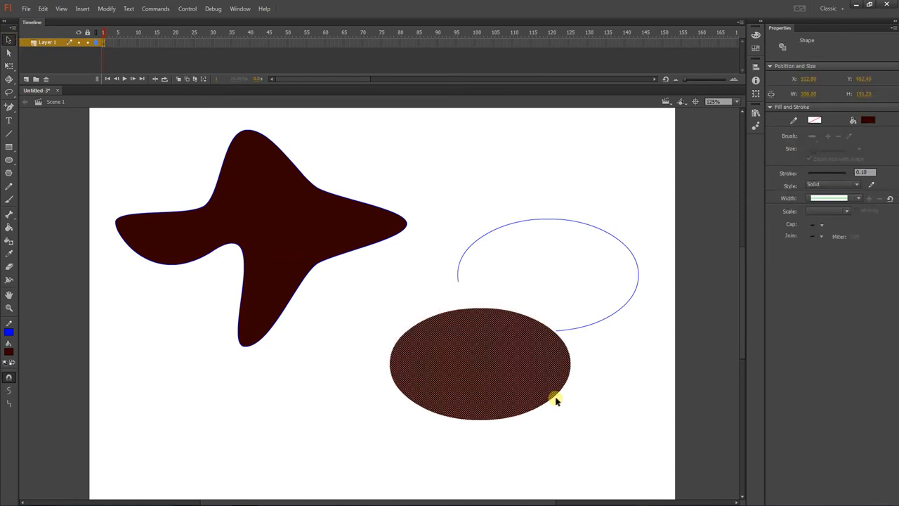
# Bend the oval fill outward at its lower-right, top and upper-left edges with the Selection tool
pyautogui.click(559, 417)
pyautogui.moveTo(551, 401); pyautogui.dragTo(570, 417)
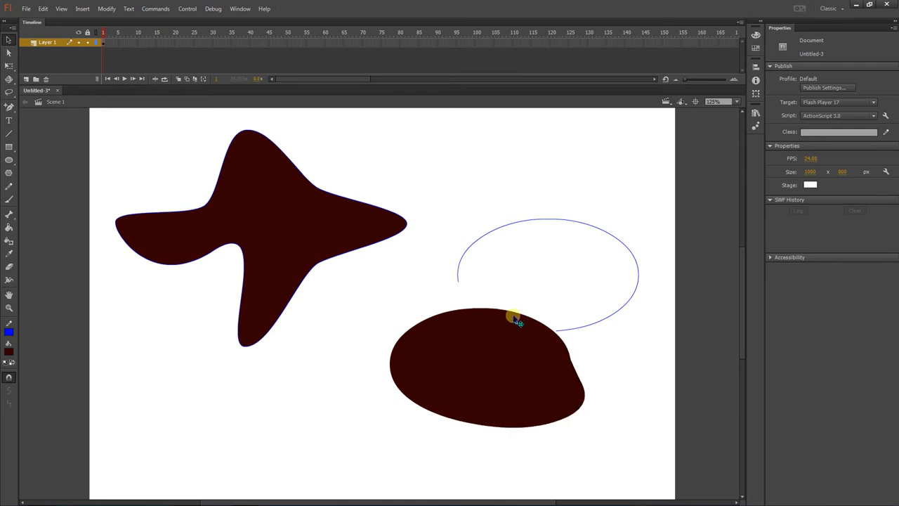
pyautogui.moveTo(482, 309); pyautogui.dragTo(482, 289)
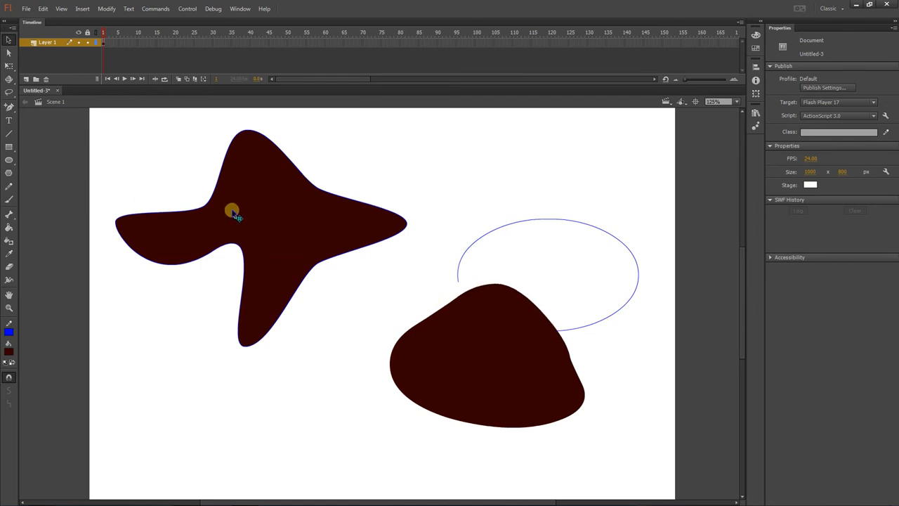
pyautogui.moveTo(416, 332); pyautogui.dragTo(403, 317)
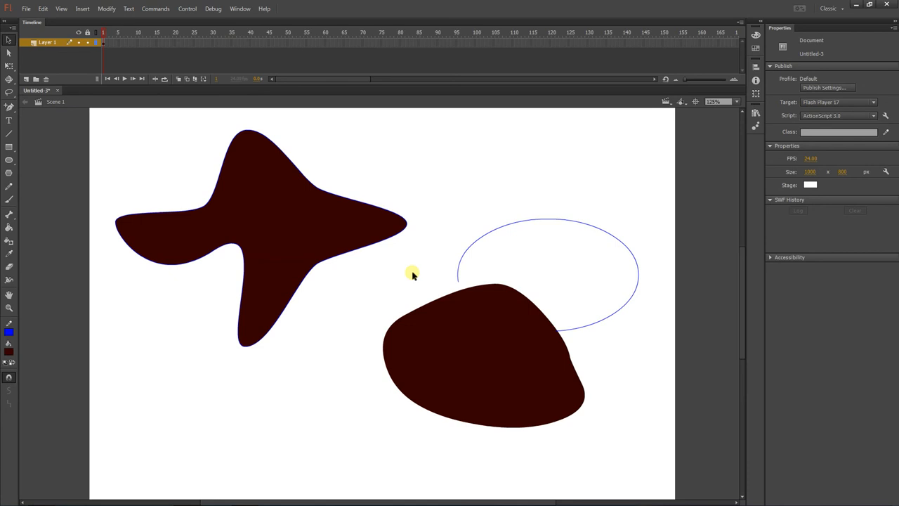
# Move the reshaped fill left and slightly down, and select the star drawing object to compare it before deselecting
pyautogui.moveTo(485, 325); pyautogui.dragTo(393, 350)
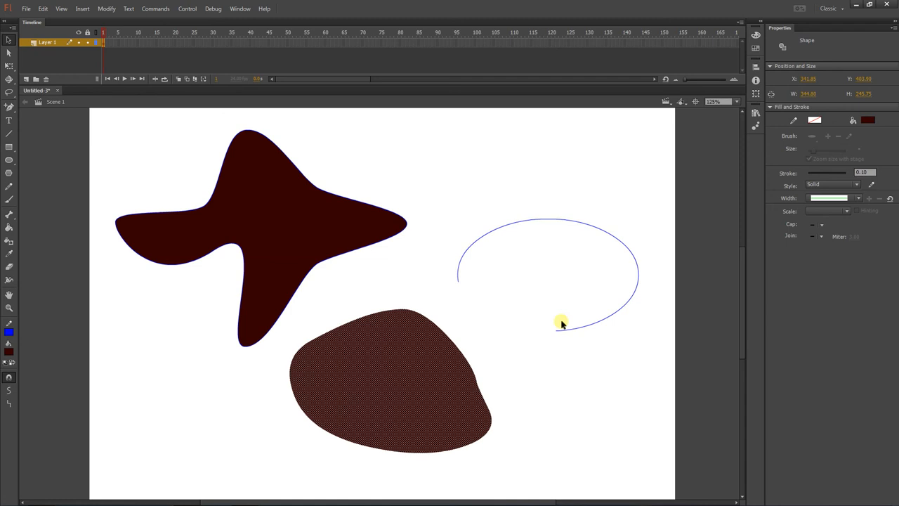
pyautogui.click(293, 199)
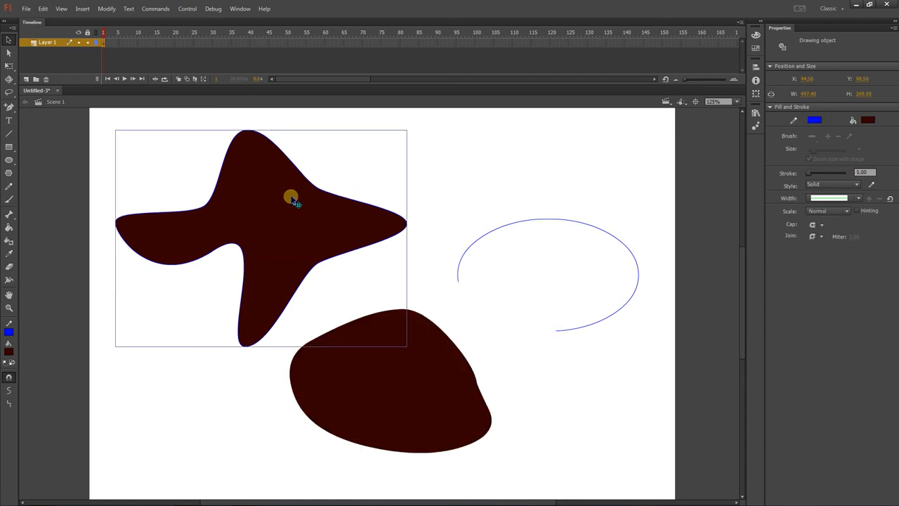
pyautogui.click(453, 204)
pyautogui.moveTo(708, 503)
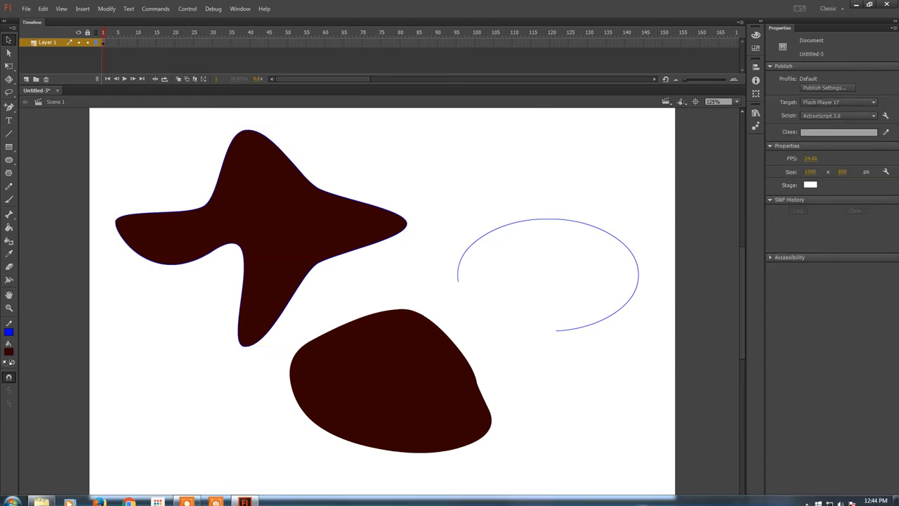
pyautogui.click(225, 500)
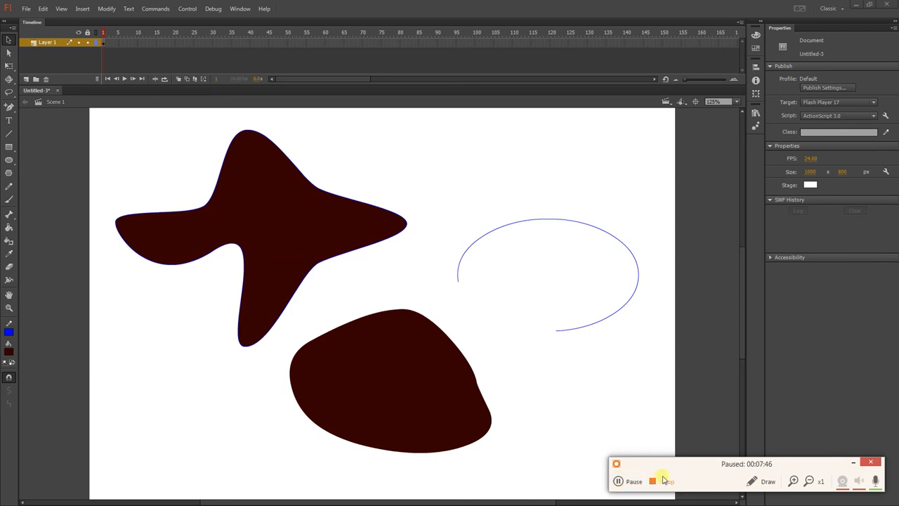
pyautogui.click(853, 462)
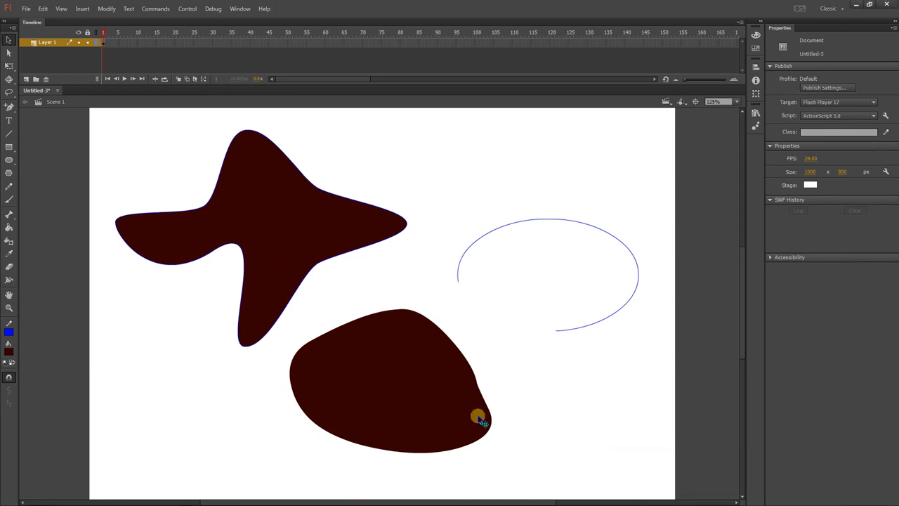
pyautogui.click(8, 53)
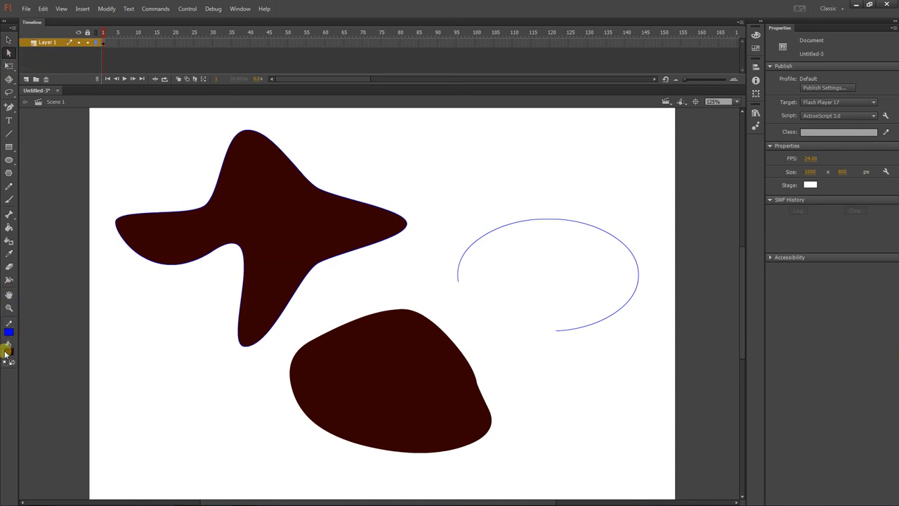
pyautogui.click(10, 146)
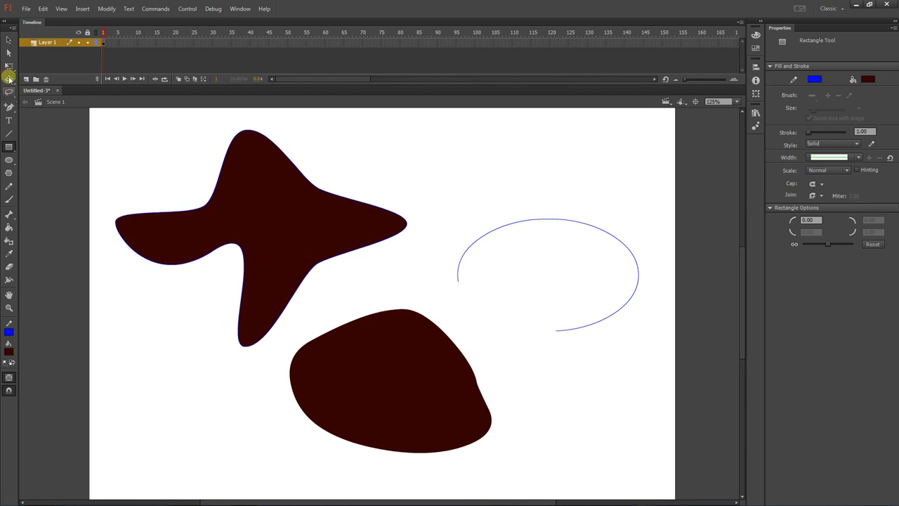
# Select the star drawing object, shift it slightly left, and activate Free Transform on it
pyautogui.click(8, 40)
pyautogui.click(260, 210)
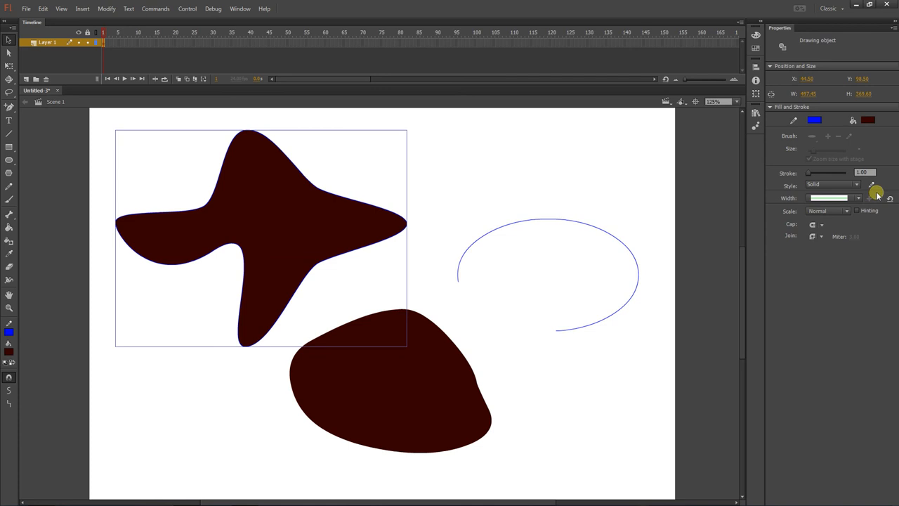
pyautogui.moveTo(295, 208); pyautogui.dragTo(288, 207)
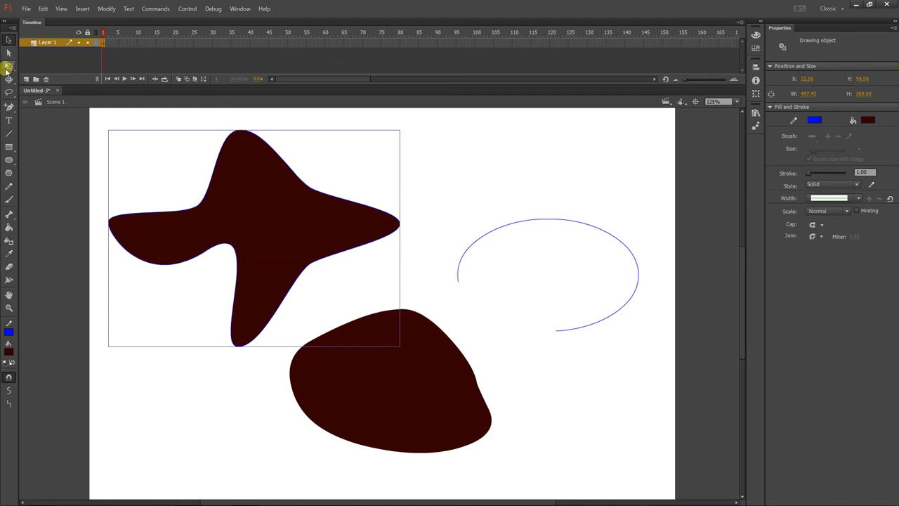
pyautogui.click(8, 67)
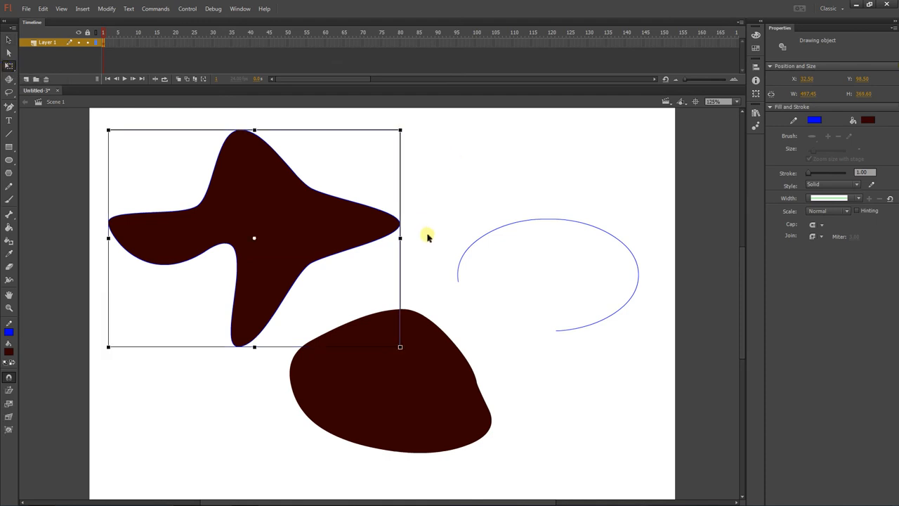
# Try narrowing the star horizontally, undo it, and rescale and rotate the star clockwise to about 273 by 204 px
pyautogui.moveTo(400, 238); pyautogui.dragTo(329, 236)
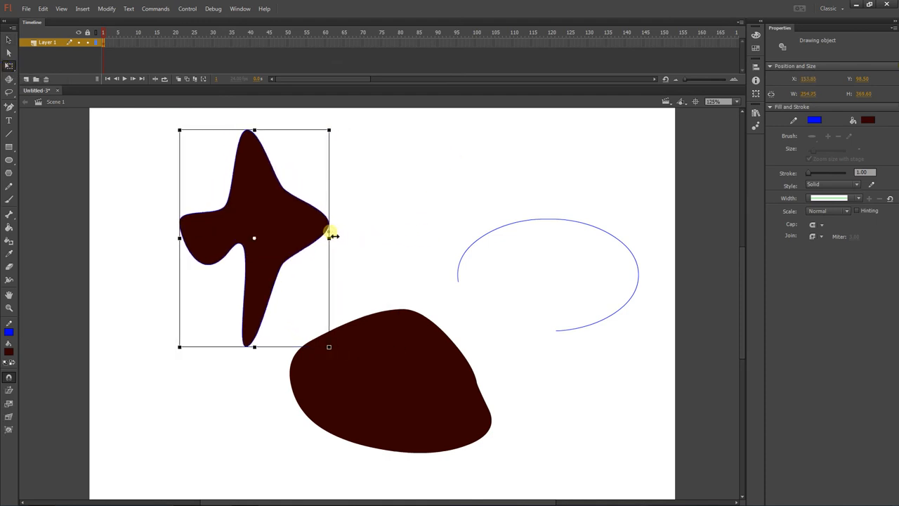
pyautogui.hotkey('ctrl', 'z')
pyautogui.moveTo(407, 130); pyautogui.dragTo(317, 198)
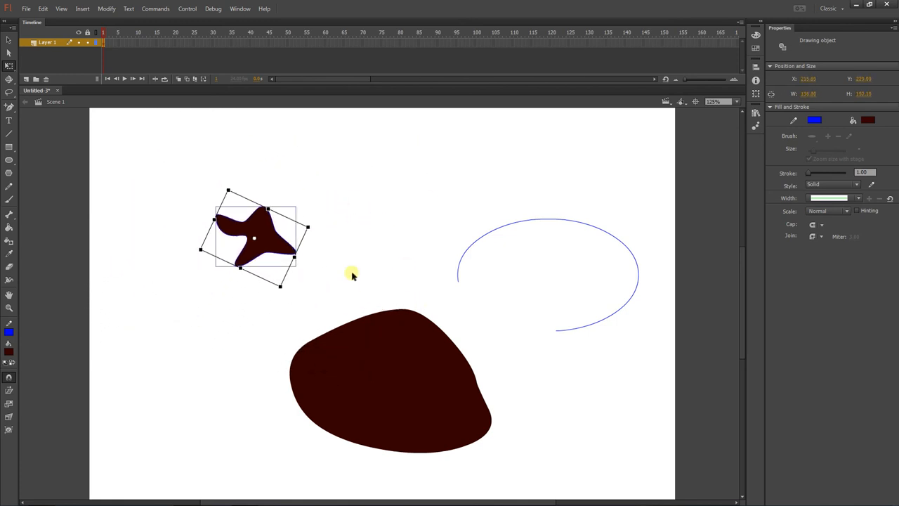
pyautogui.moveTo(308, 229); pyautogui.dragTo(425, 247)
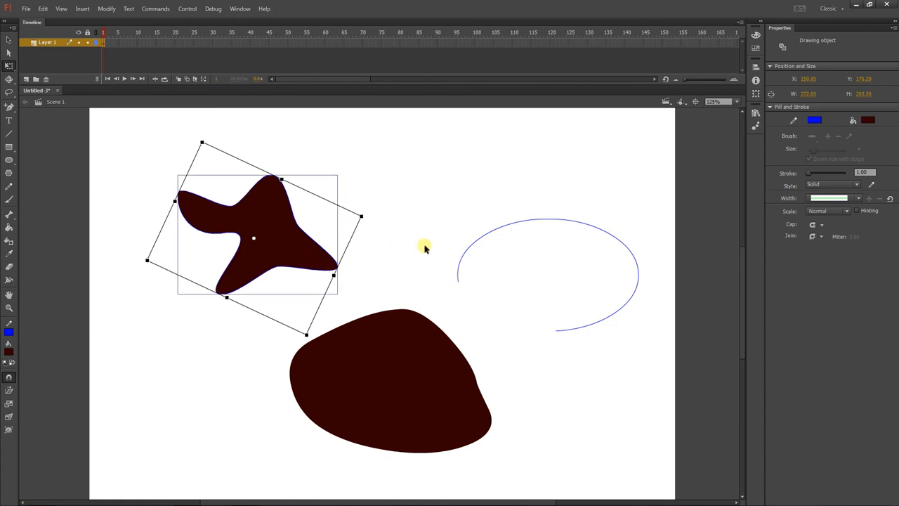
# Rotate the star counterclockwise until nearly upright with Free Transform, and move it slightly up and left
pyautogui.moveTo(363, 217); pyautogui.dragTo(393, 268)
pyautogui.hotkey('ctrl', 'z')
pyautogui.moveTo(368, 217); pyautogui.dragTo(347, 178)
pyautogui.moveTo(290, 231); pyautogui.dragTo(281, 203)
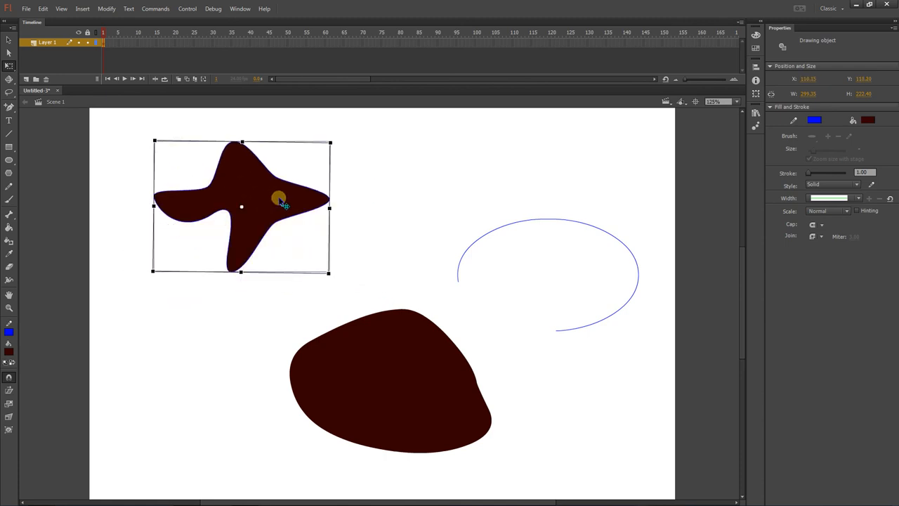